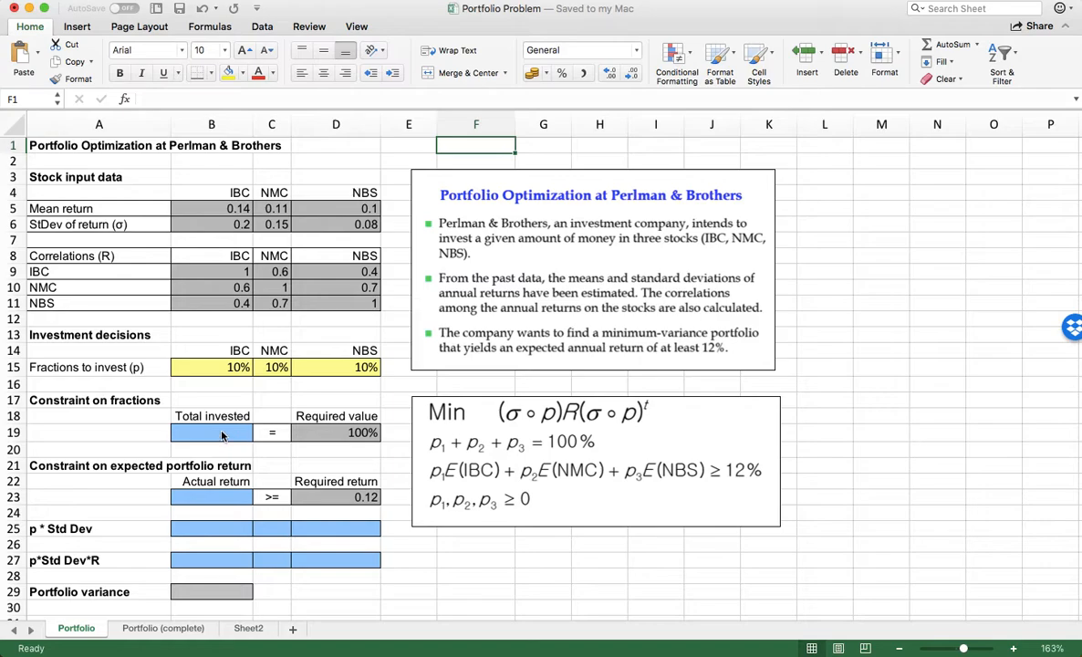
# Calculate the total invested in B19 as the sum of the investment fractions, =SUM(B15:D15)
pyautogui.click(222, 431)
pyautogui.write('=')
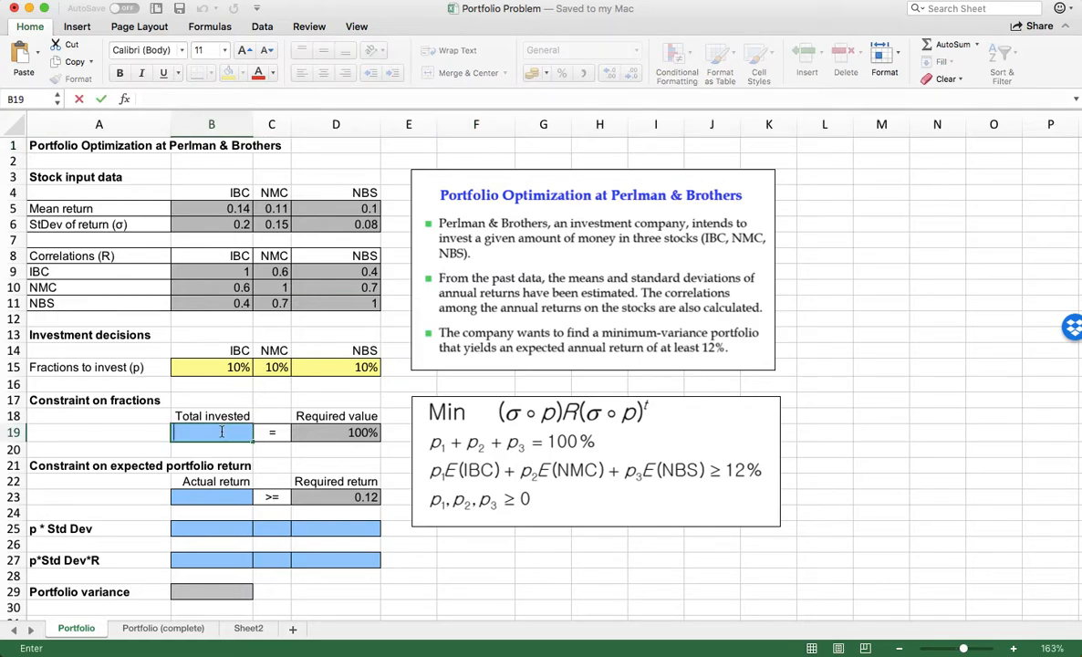
pyautogui.write('su')
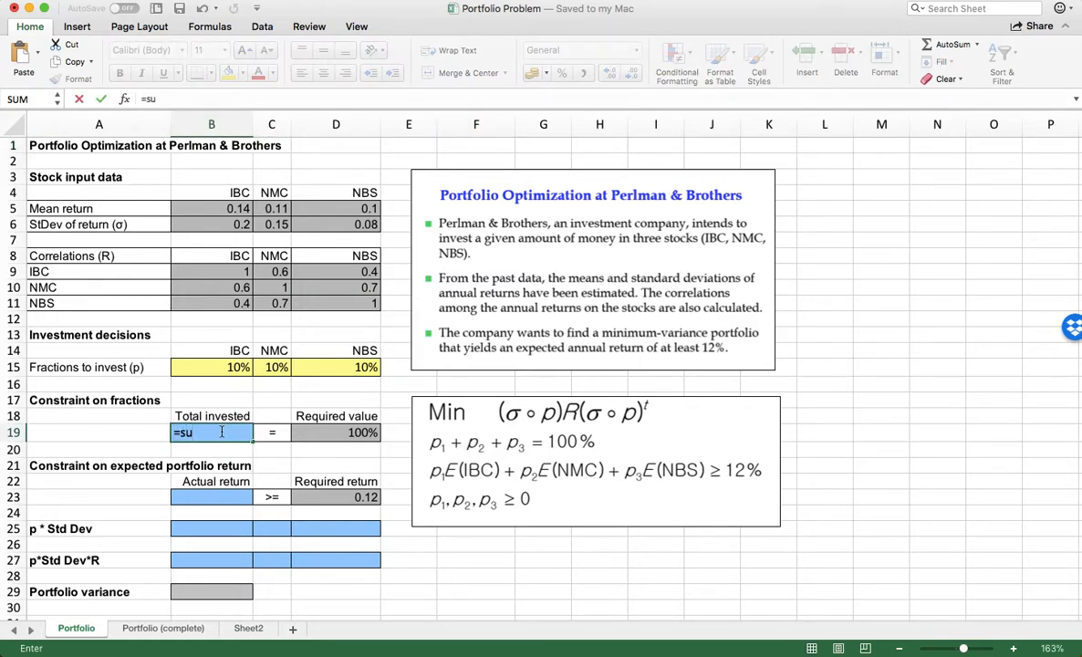
pyautogui.write('m(')
pyautogui.moveTo(214, 367); pyautogui.dragTo(312, 368)
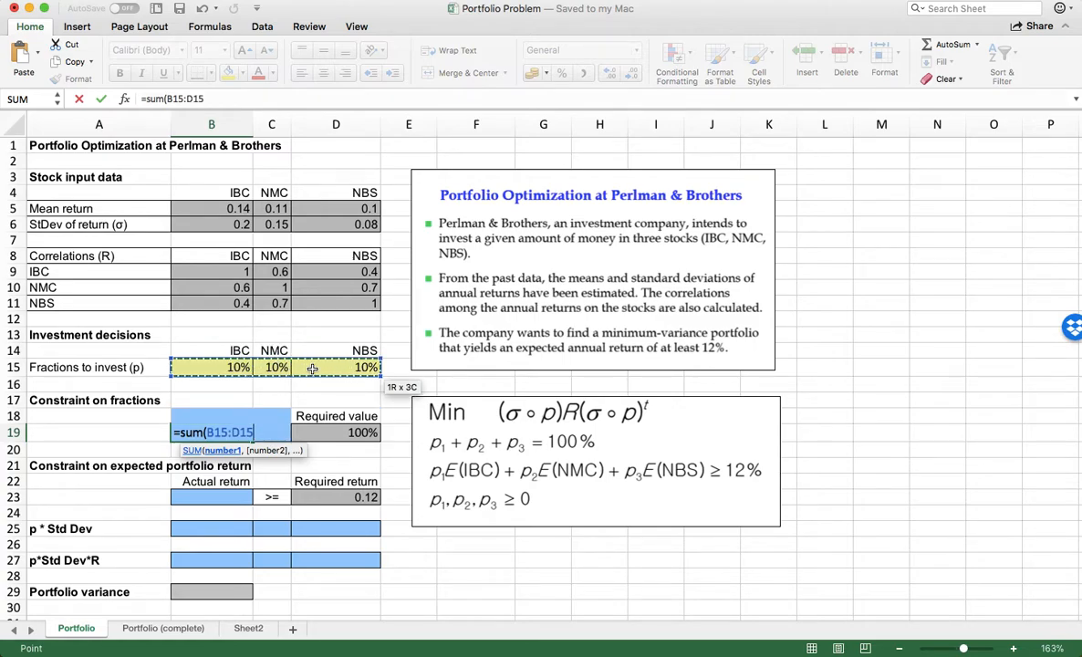
pyautogui.write(')')
pyautogui.press('Return')
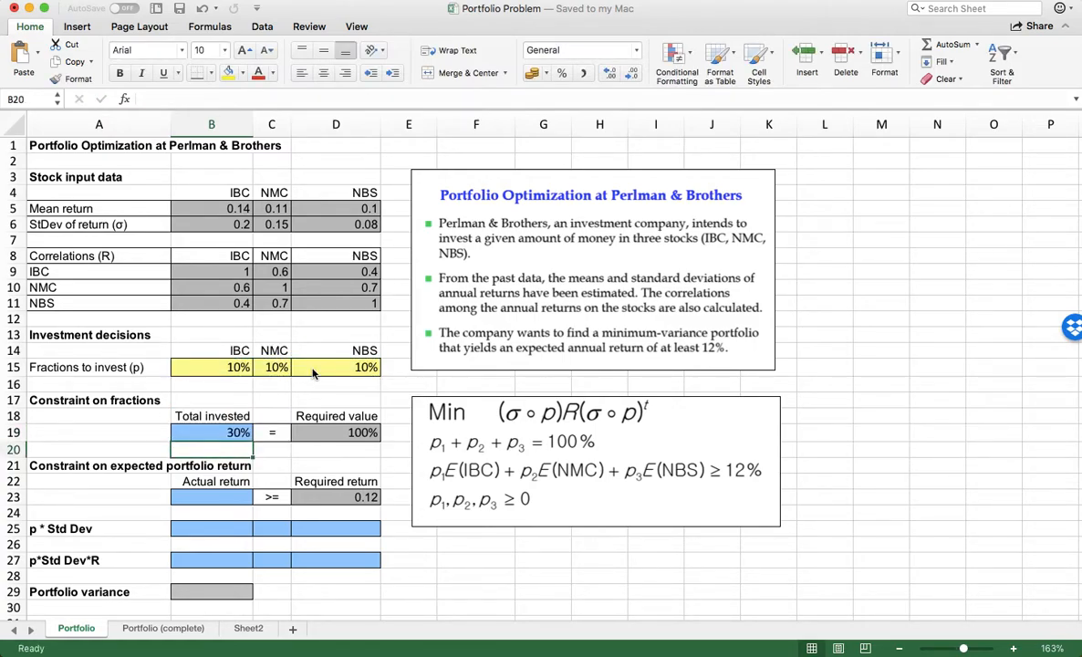
pyautogui.press('Up')
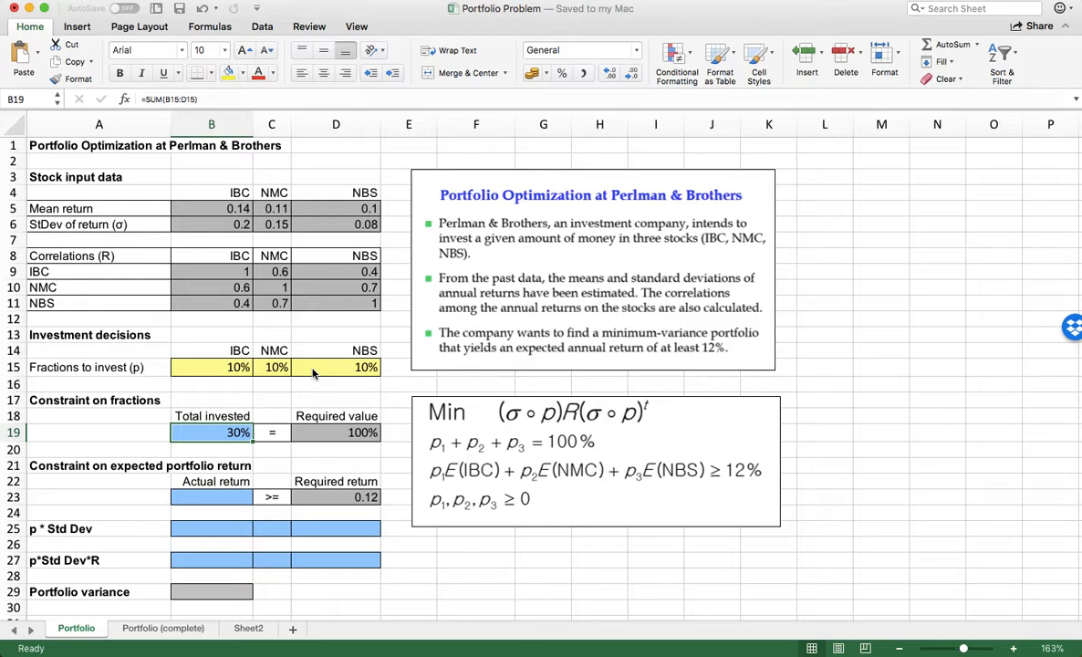
pyautogui.press('Right')
pyautogui.press('Right')
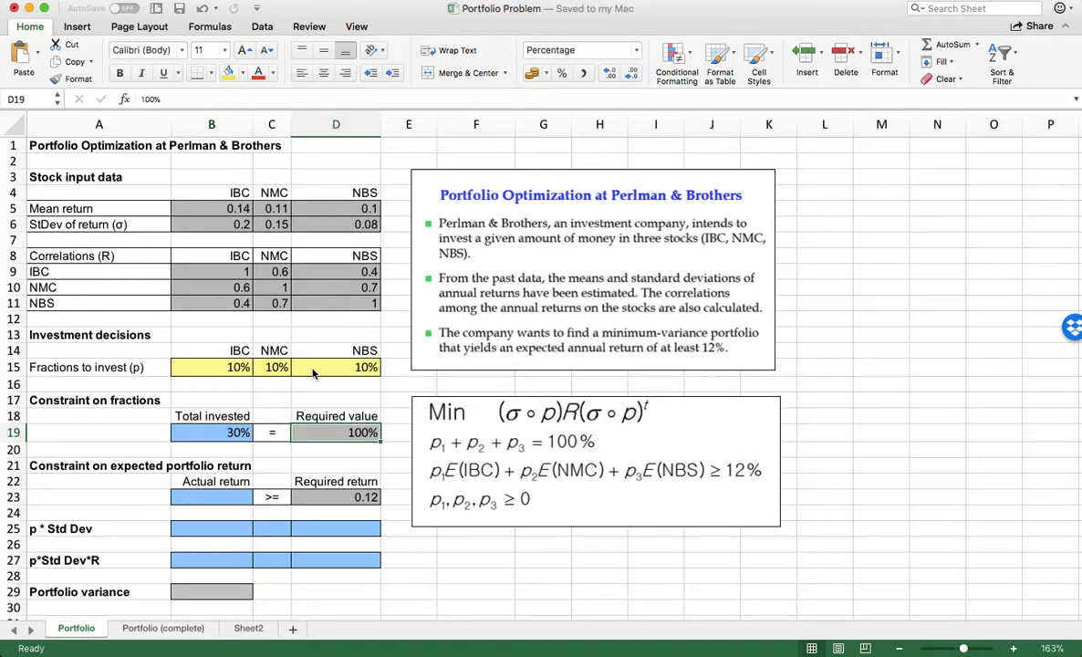
# Calculate the actual portfolio return in B23 from the fractions and mean returns with =SUMPRODUCT(B15:D15,B5:D5)
pyautogui.click(212, 504)
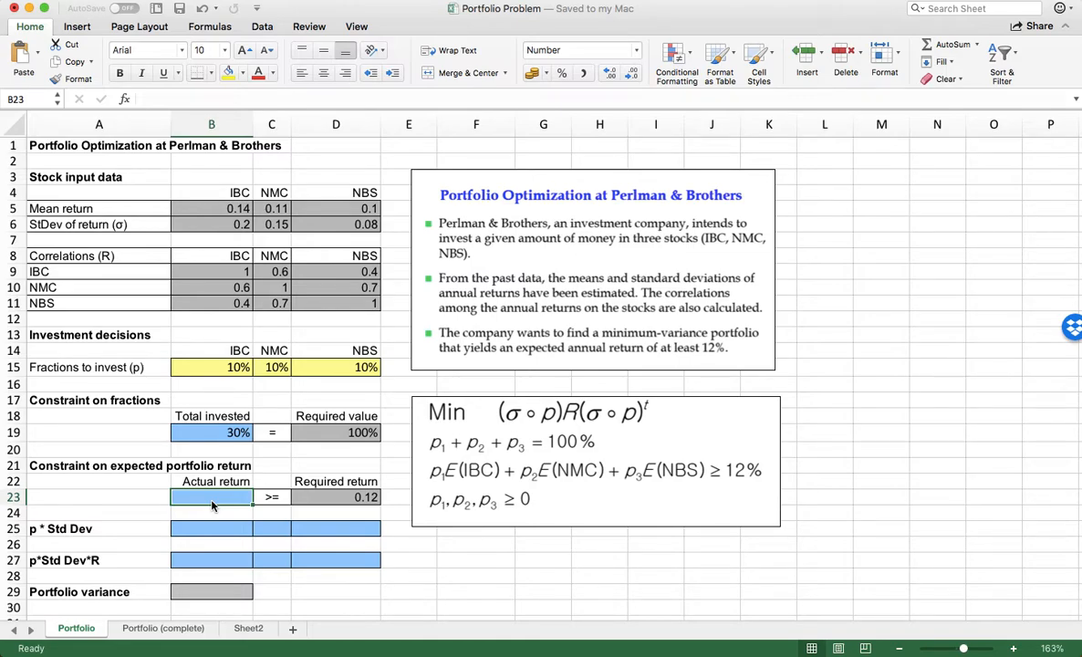
pyautogui.write('=sumpr')
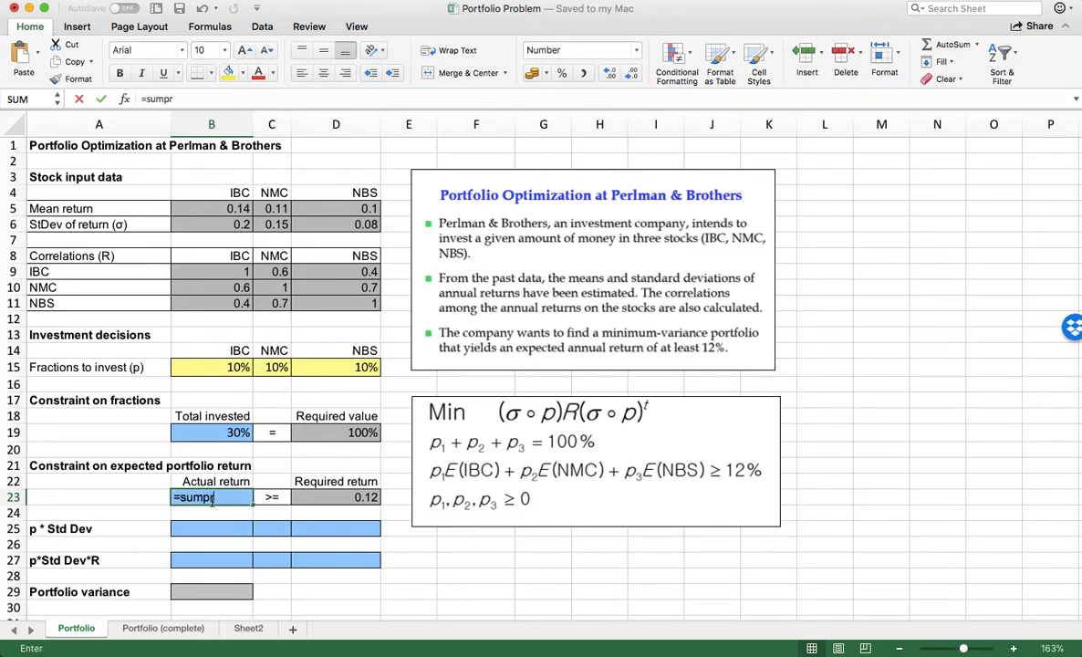
pyautogui.write('oduct(')
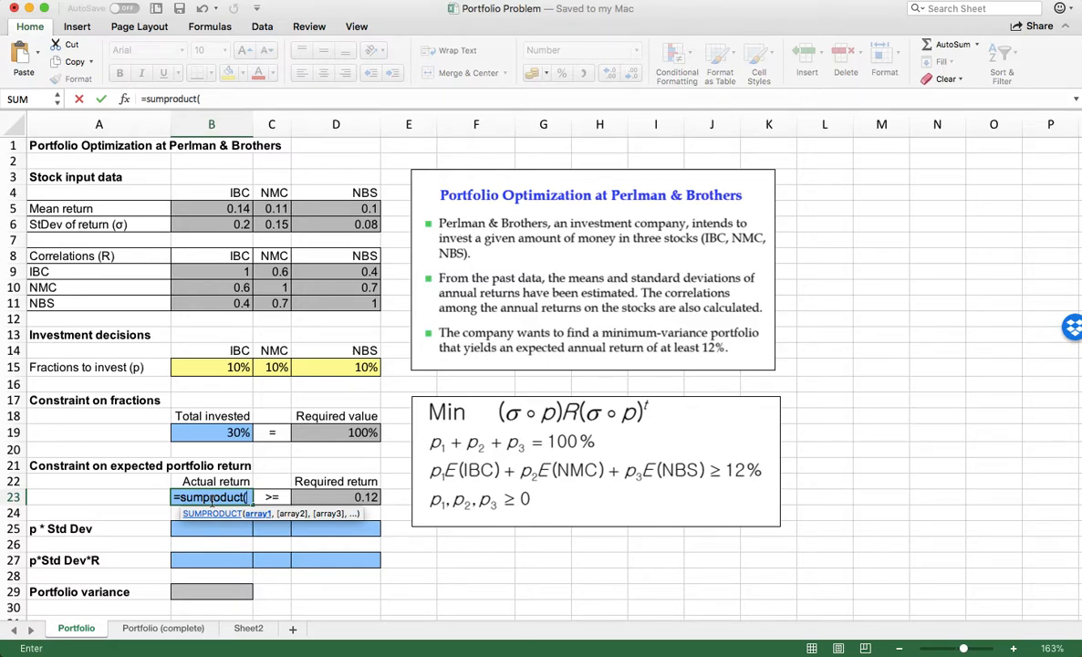
pyautogui.click(231, 369)
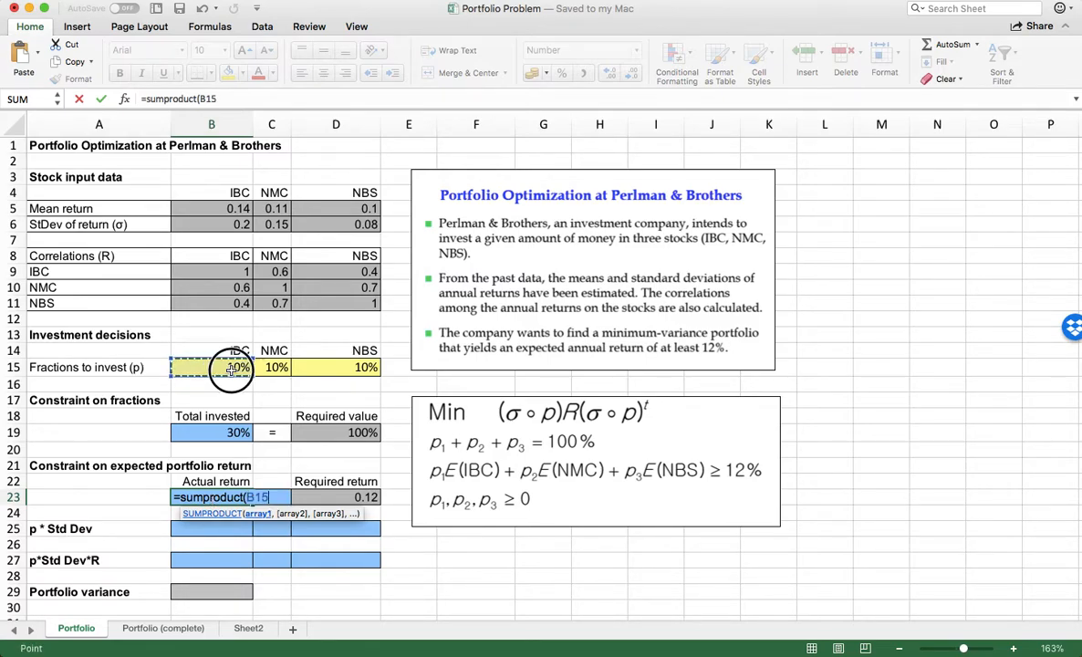
pyautogui.moveTo(231, 369); pyautogui.dragTo(319, 368)
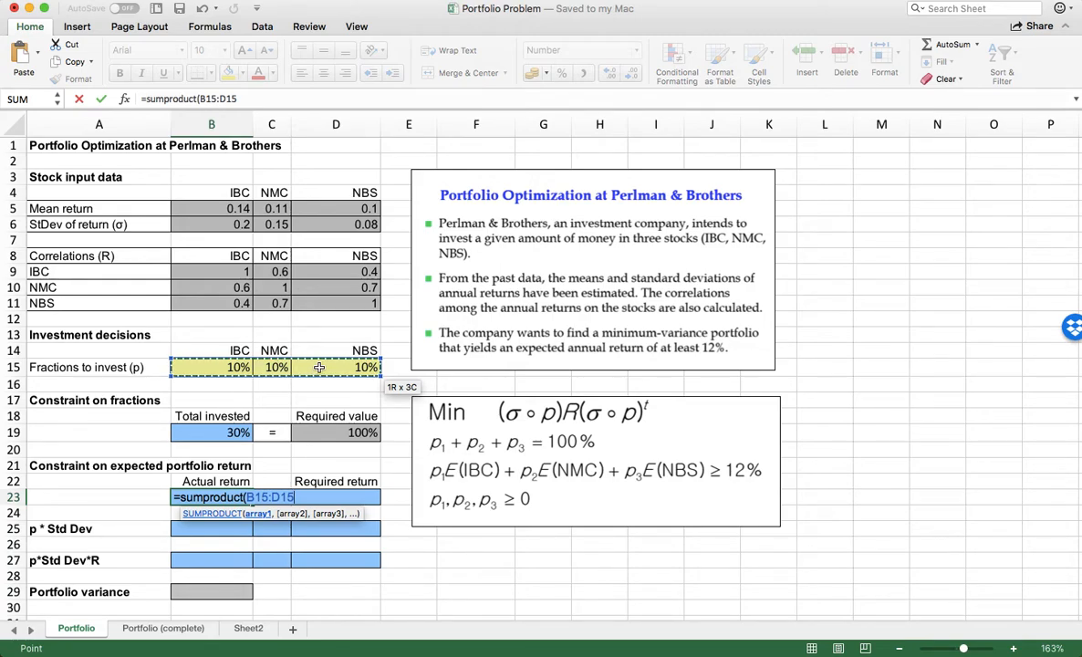
pyautogui.write(',')
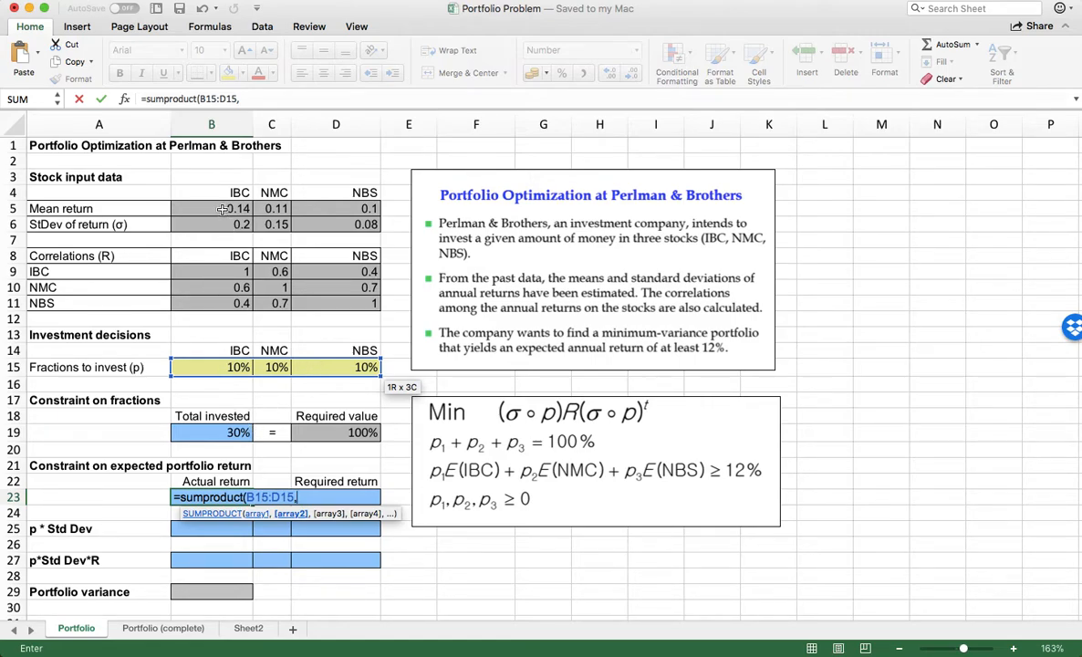
pyautogui.moveTo(223, 209); pyautogui.dragTo(311, 211)
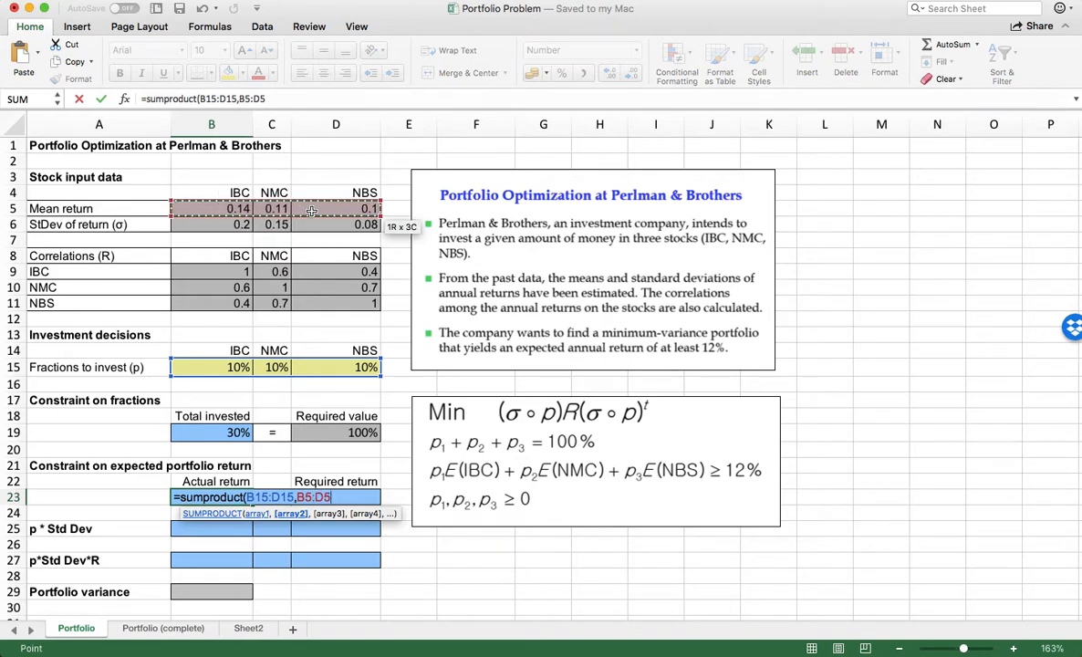
pyautogui.write(')')
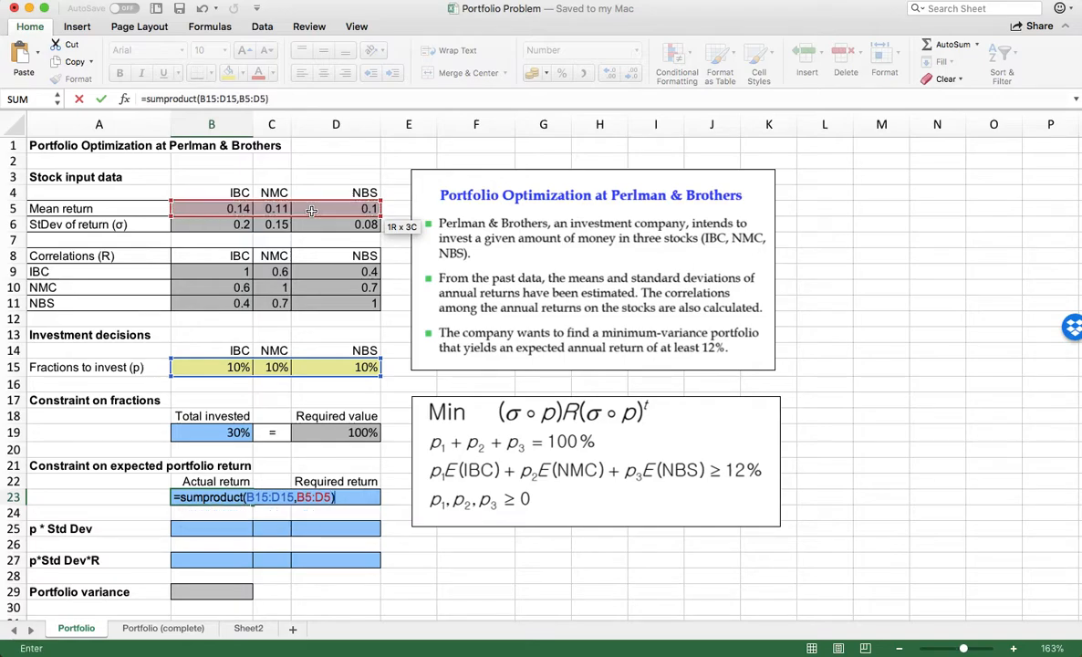
pyautogui.press('Return')
pyautogui.press('Up')
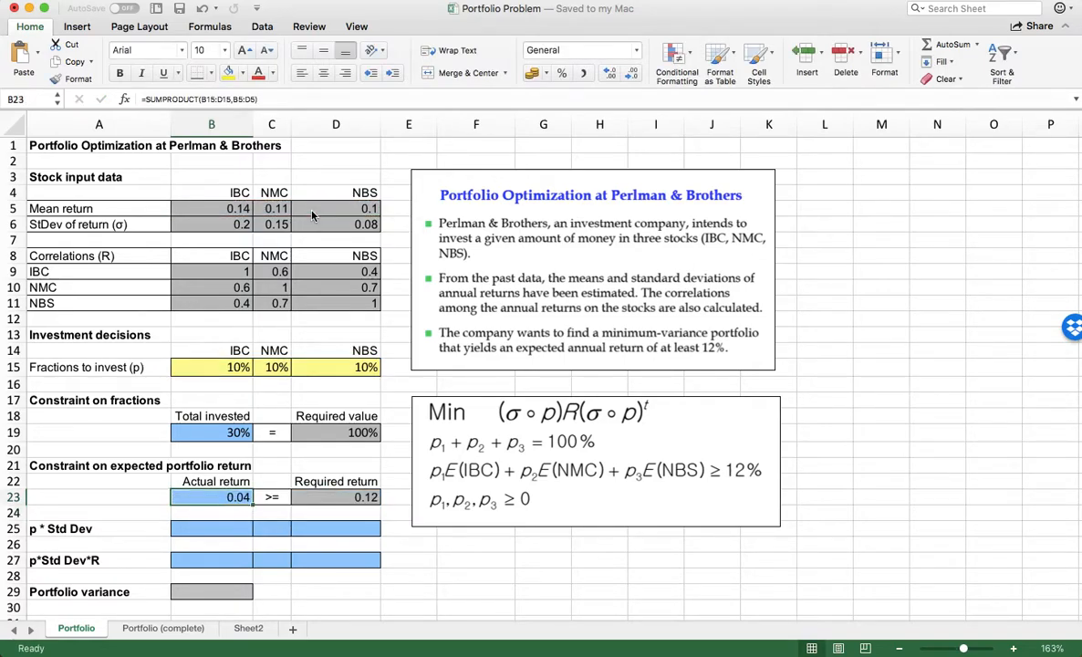
pyautogui.press('Right')
pyautogui.press('Right')
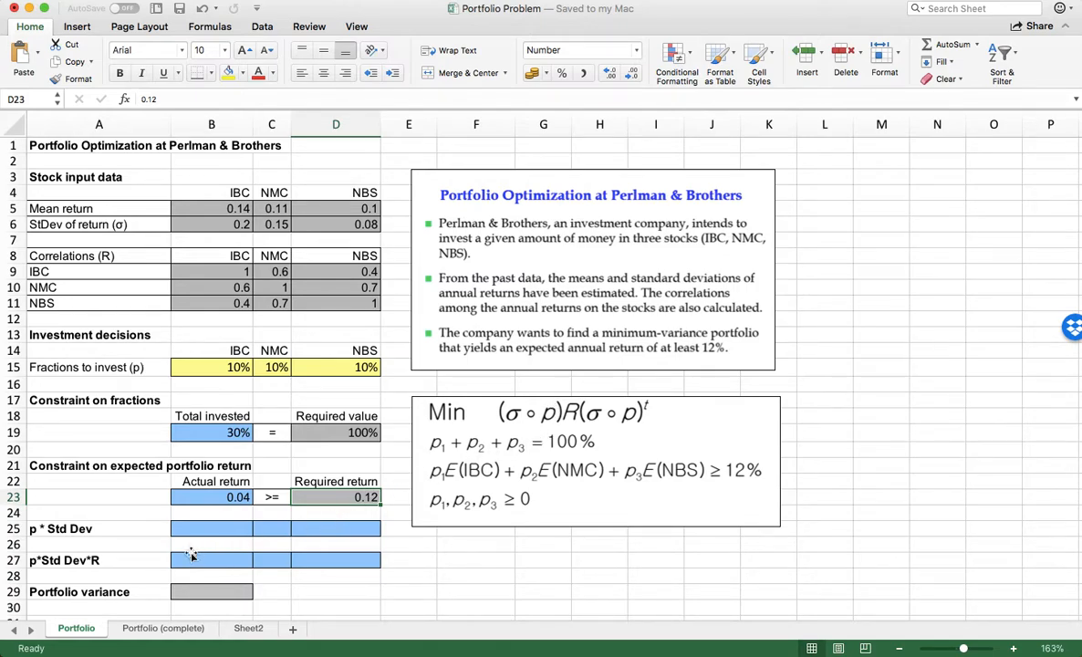
# Calculate the IBC value of p * Std Dev in B25 with the formula =B15*B6
pyautogui.click(218, 530)
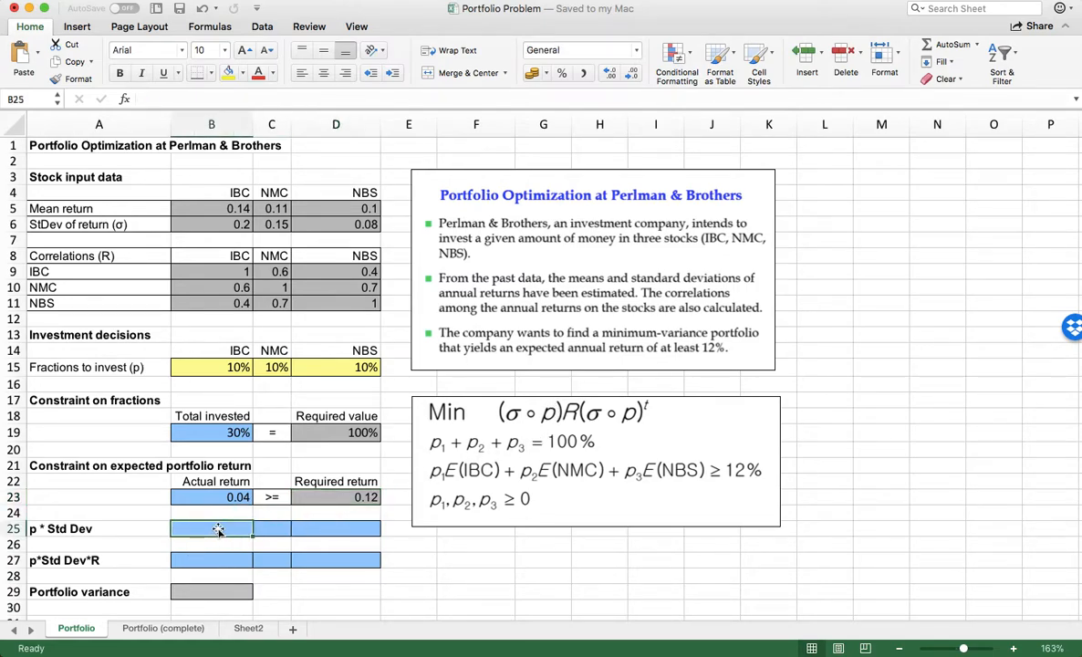
pyautogui.write('=')
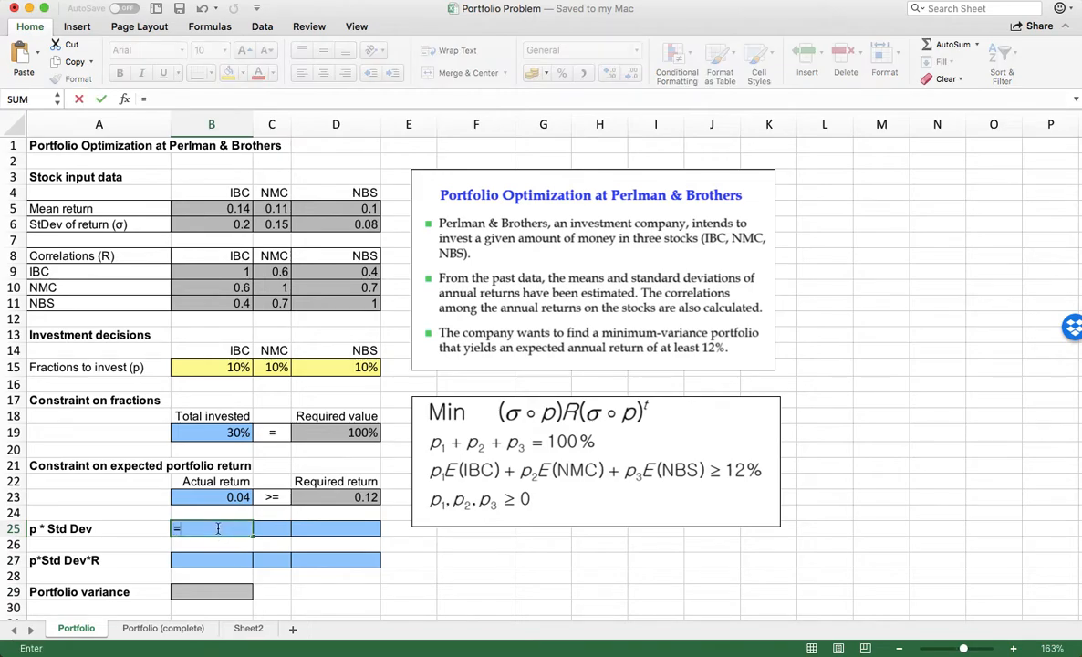
pyautogui.click(236, 367)
pyautogui.write('*')
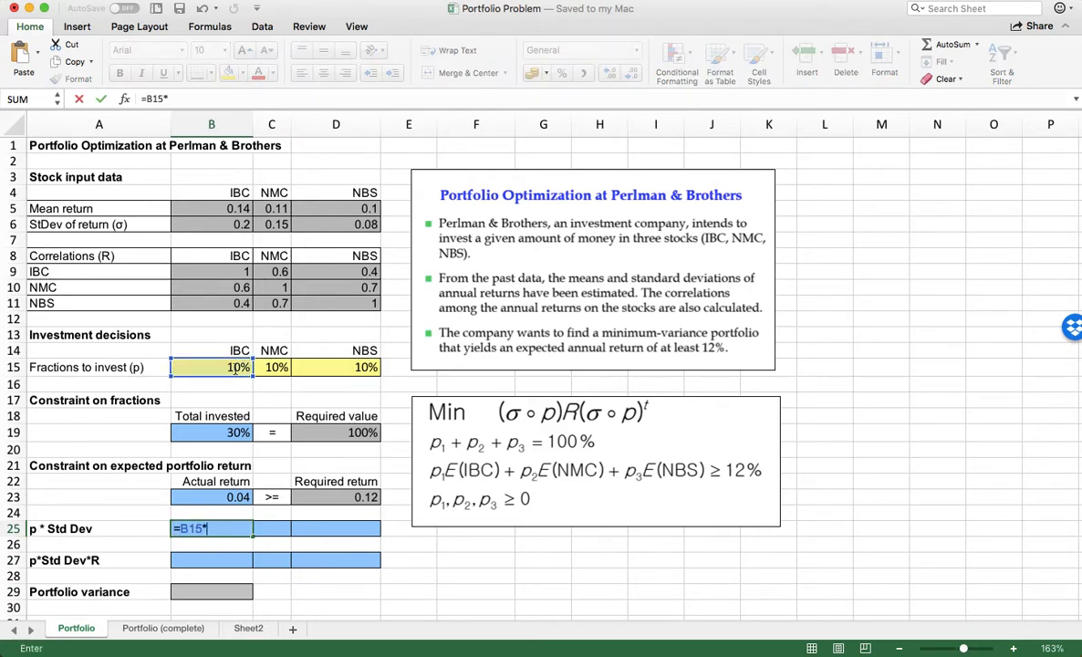
pyautogui.click(231, 223)
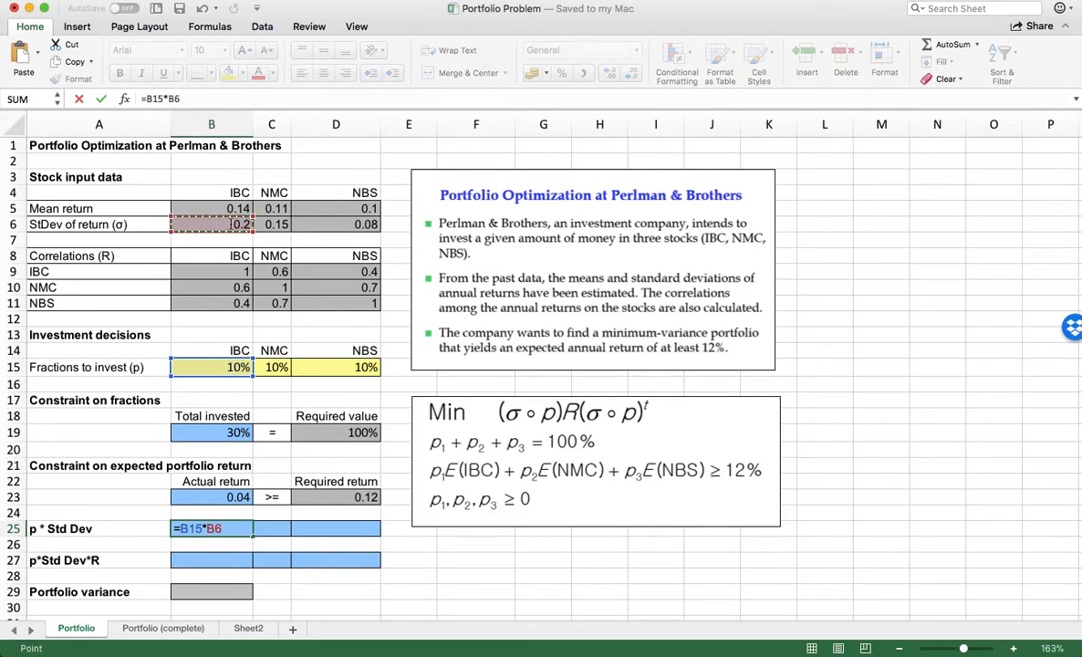
pyautogui.press('Return')
# Calculate the NMC value of p * Std Dev in C25 with the formula =C15*C6
pyautogui.press('Up')
pyautogui.press('Right')
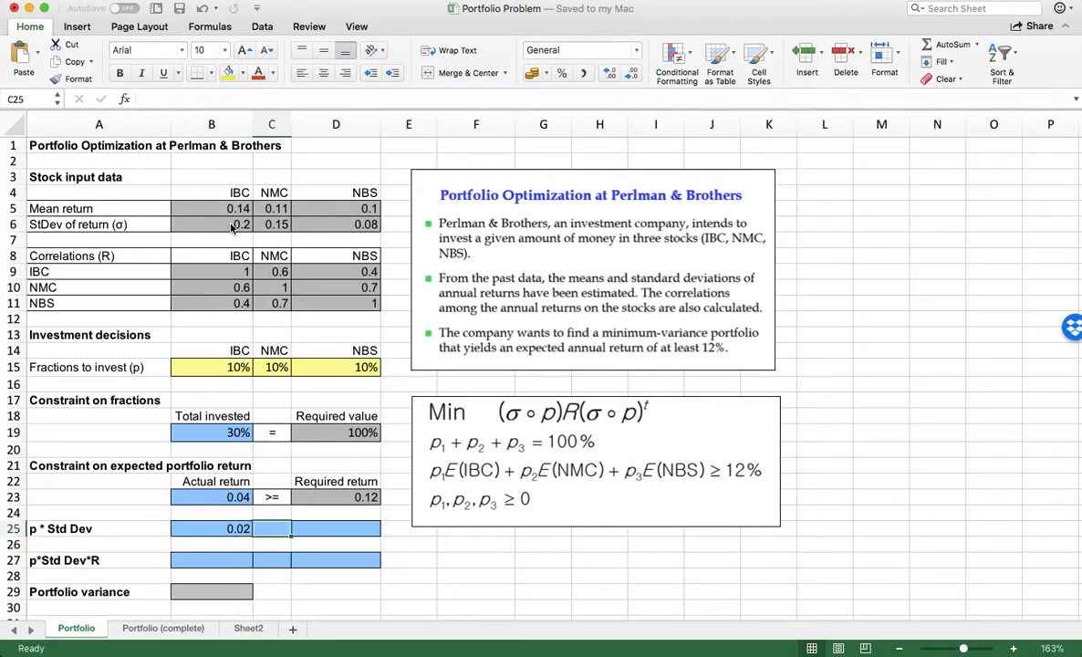
pyautogui.write('=')
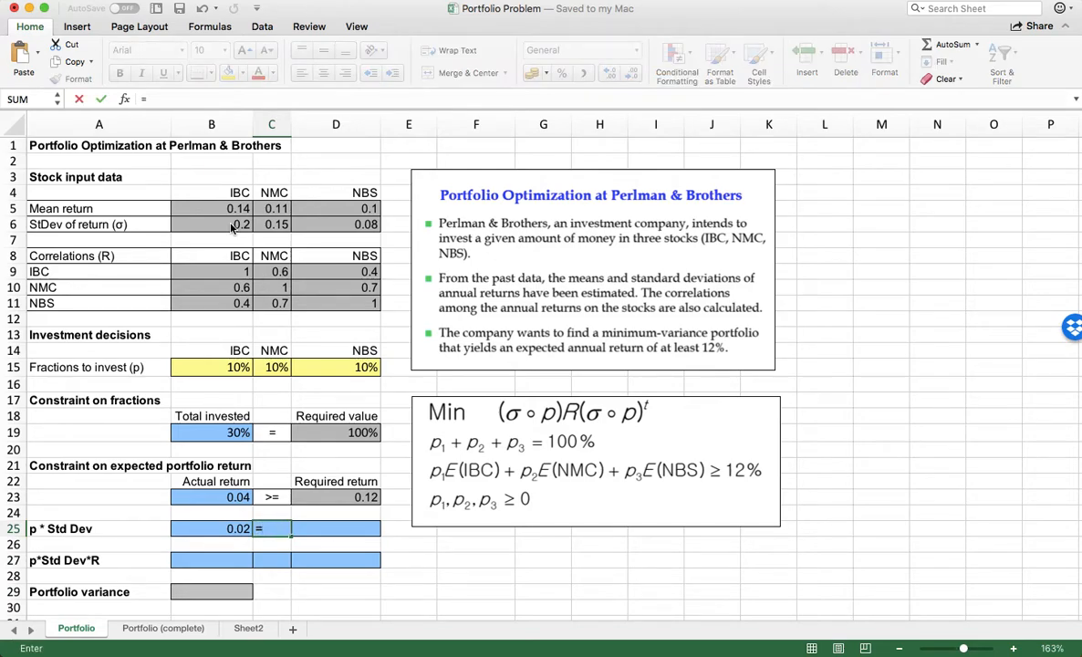
pyautogui.click(271, 368)
pyautogui.write('*')
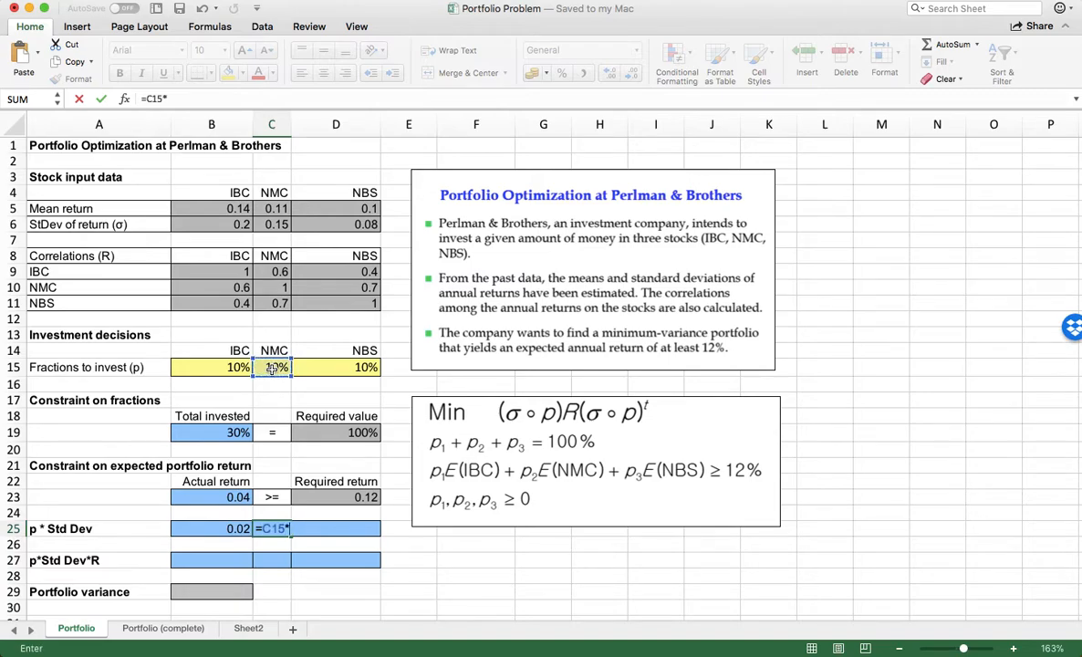
pyautogui.click(274, 227)
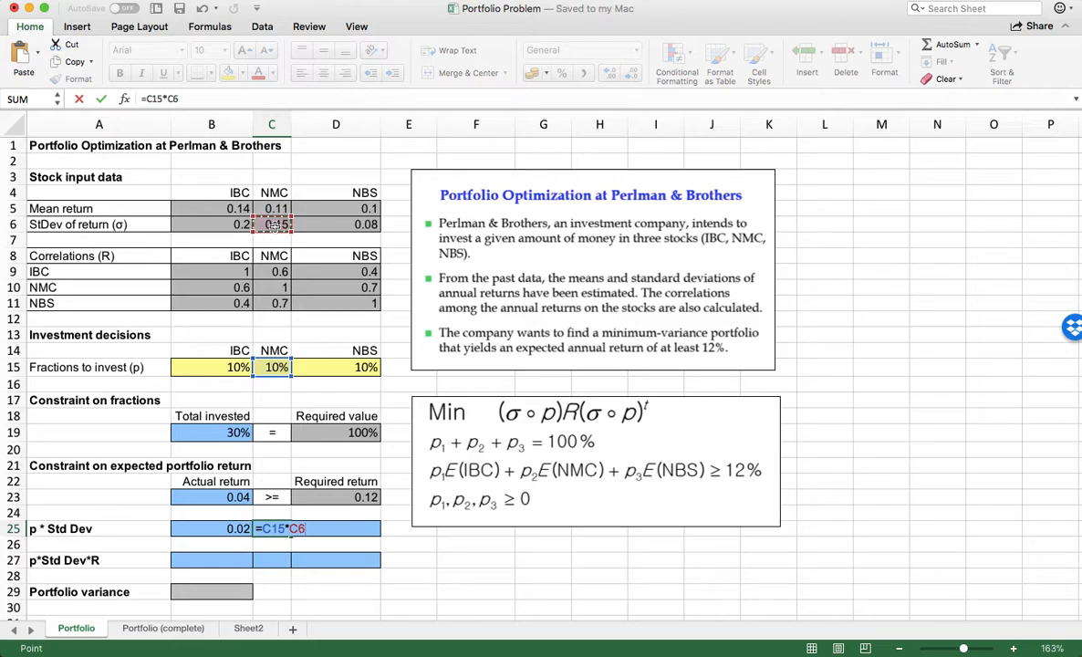
pyautogui.press('Return')
# Calculate the NBS value of p * Std Dev in D25 with the formula =D15*D6
pyautogui.press('Up')
pyautogui.press('Right')
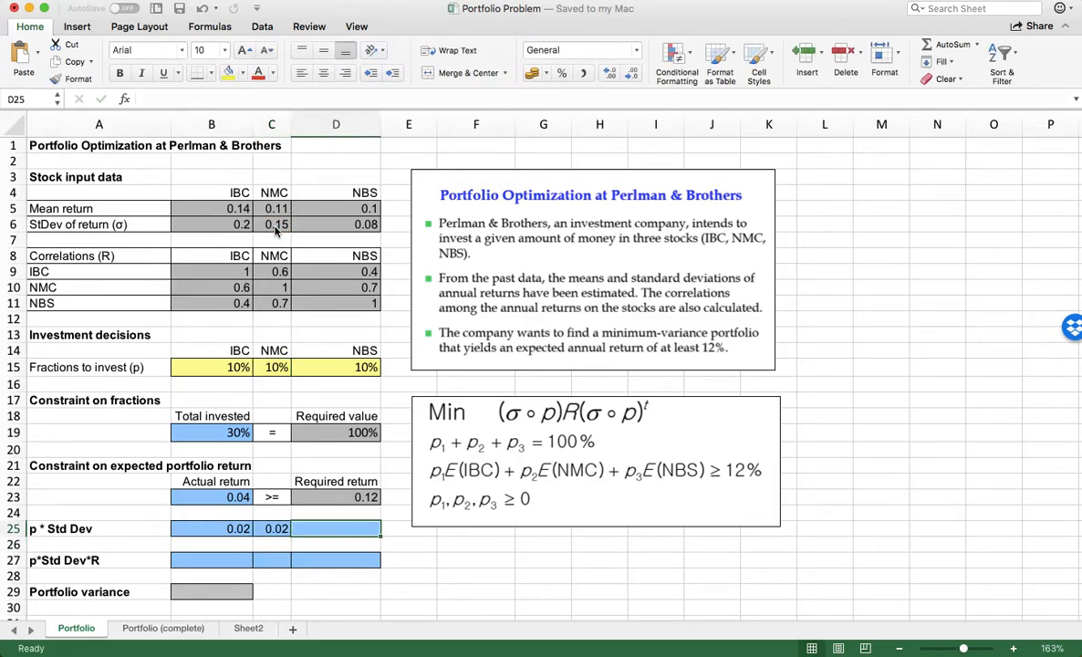
pyautogui.write('=')
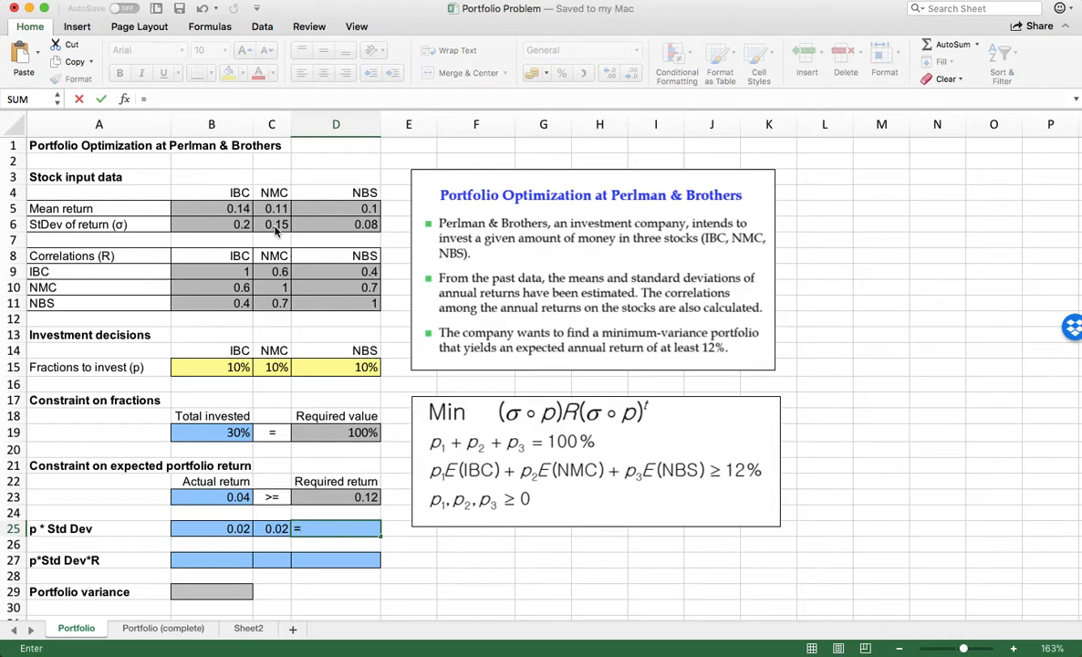
pyautogui.click(347, 366)
pyautogui.write('*')
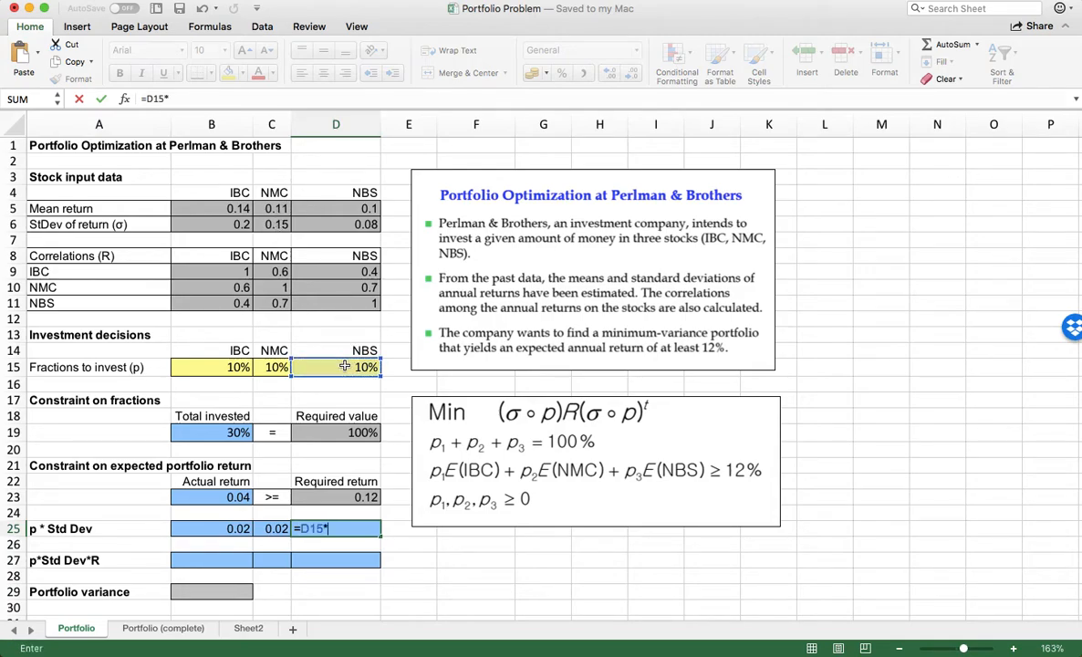
pyautogui.click(355, 223)
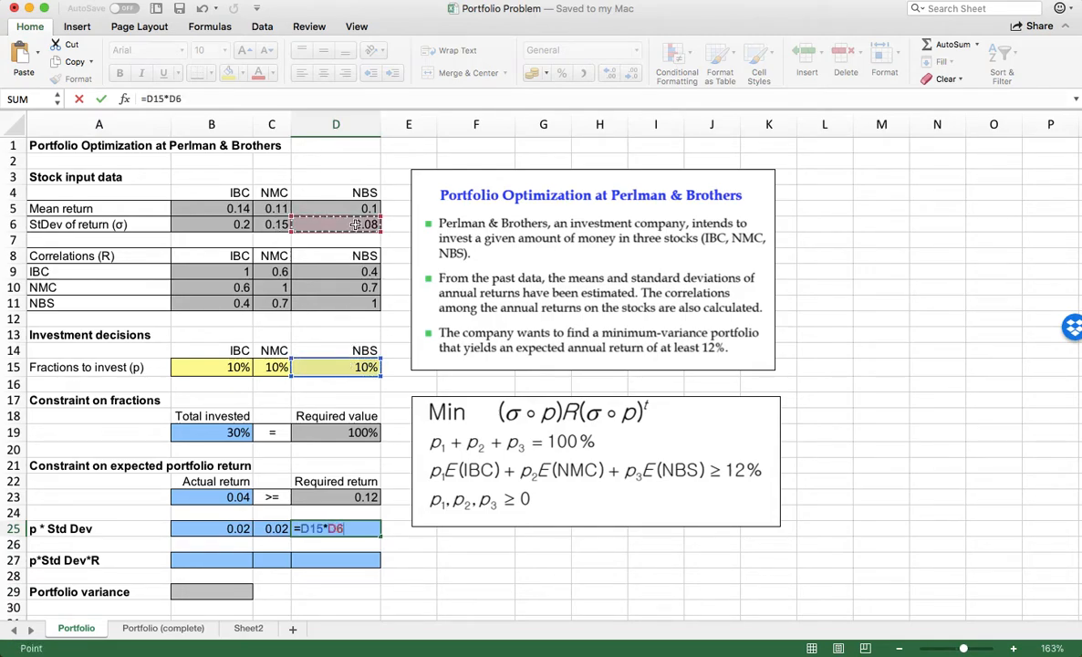
pyautogui.press('Return')
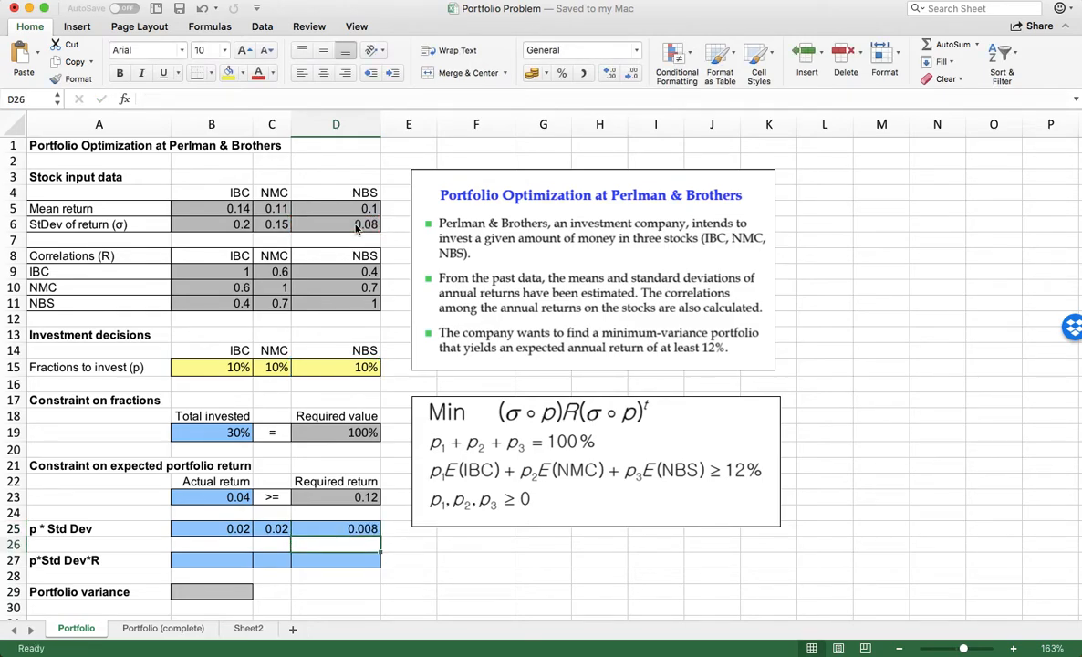
# Calculate the first p*Std Dev*R value in B27 with the matrix product formula =MMULT(B25:D25,B9:D11)
pyautogui.press('Left')
pyautogui.press('Left')
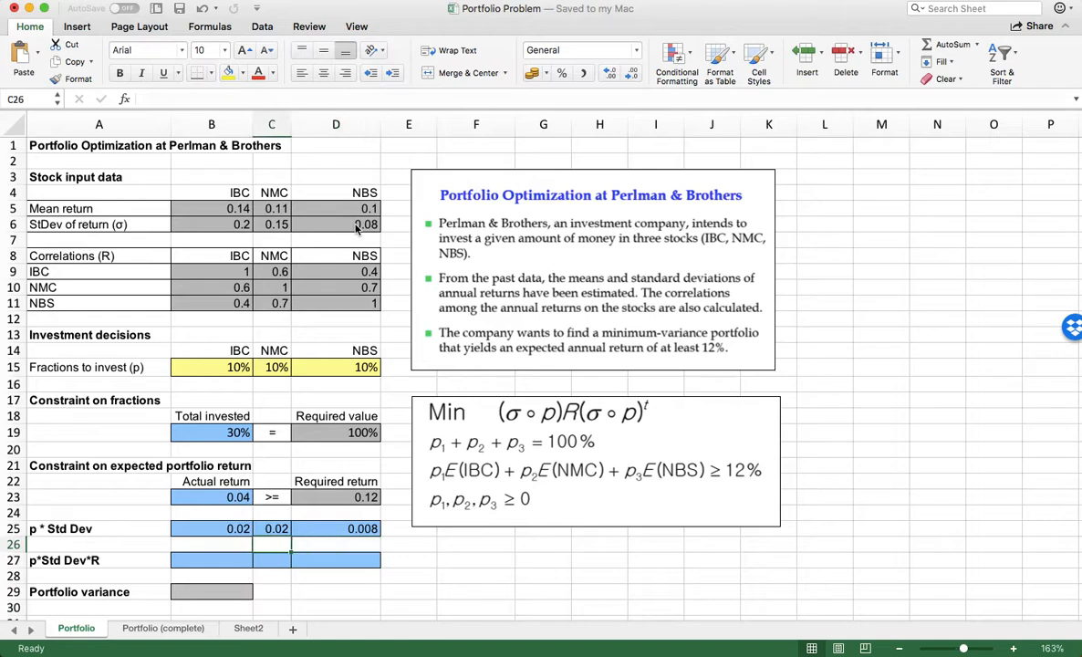
pyautogui.press('Down')
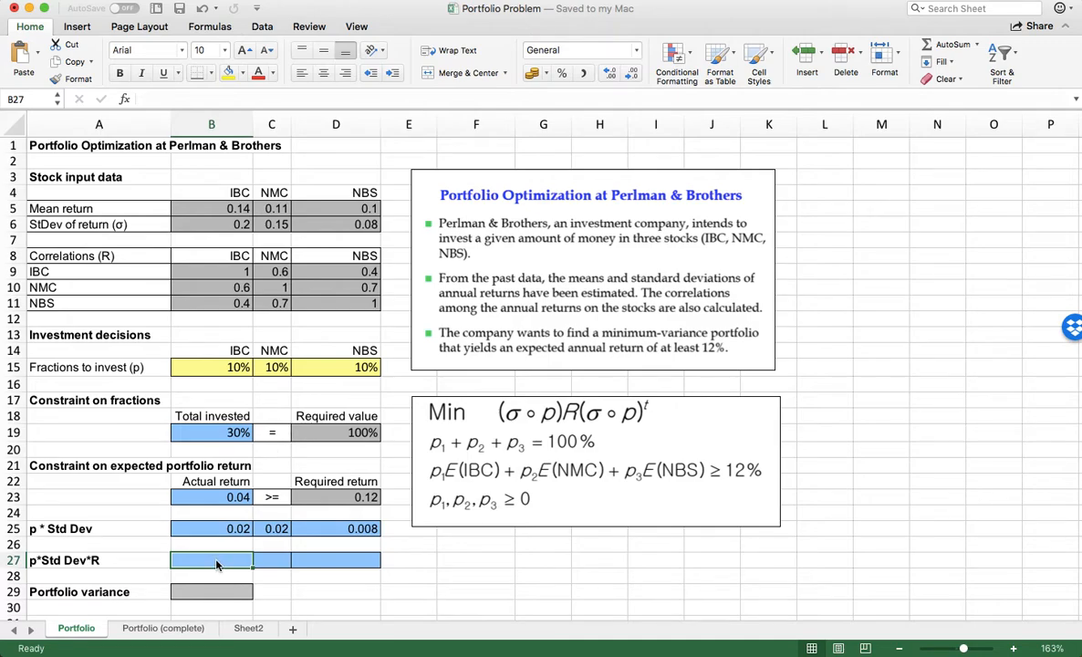
pyautogui.write('=')
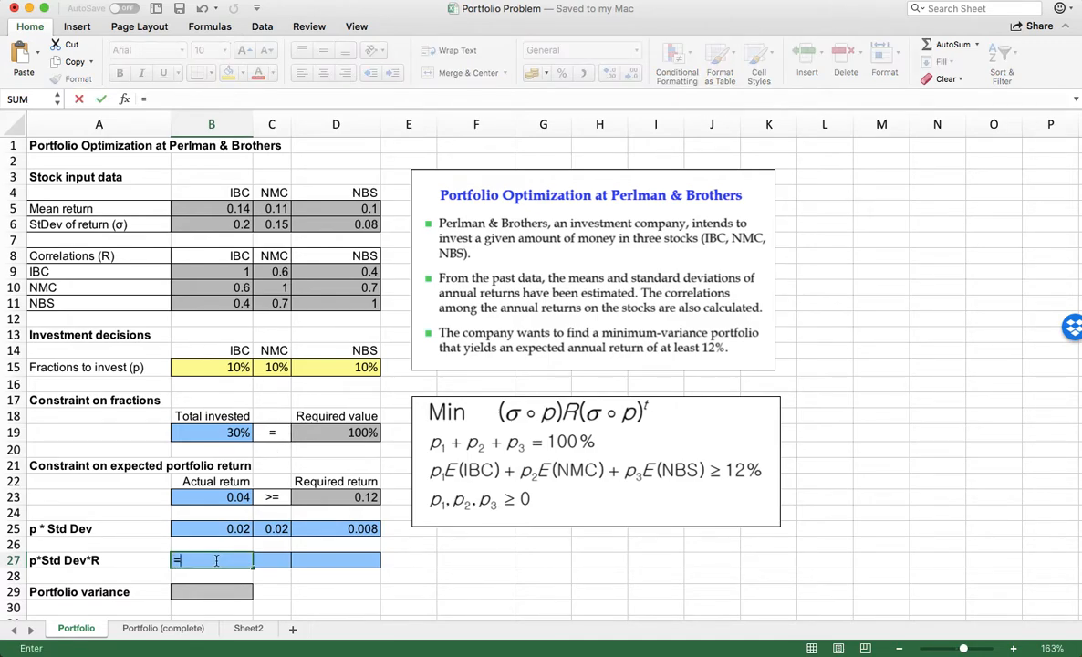
pyautogui.write('mmu')
pyautogui.write('lt(')
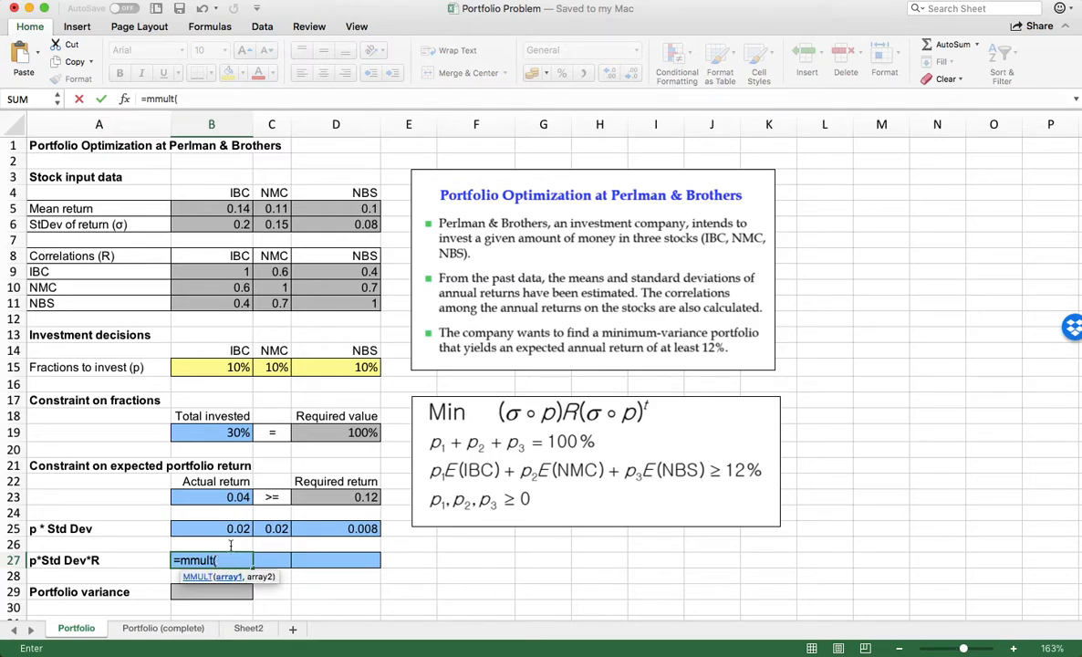
pyautogui.click(196, 528)
pyautogui.moveTo(196, 528); pyautogui.dragTo(316, 528)
pyautogui.write(',')
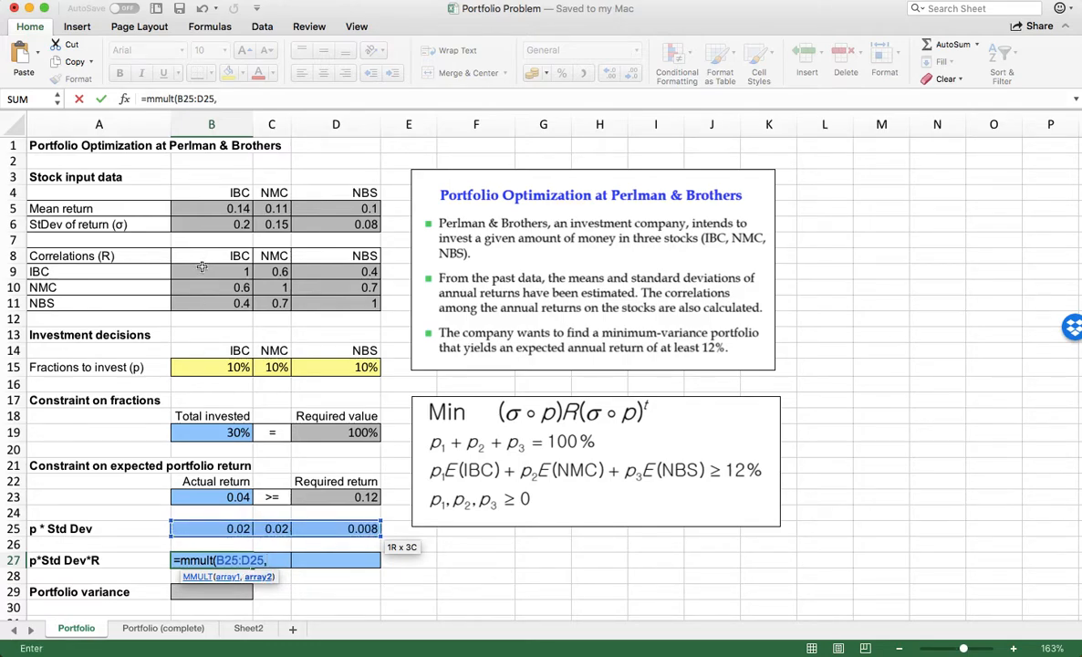
pyautogui.moveTo(208, 271); pyautogui.dragTo(315, 299)
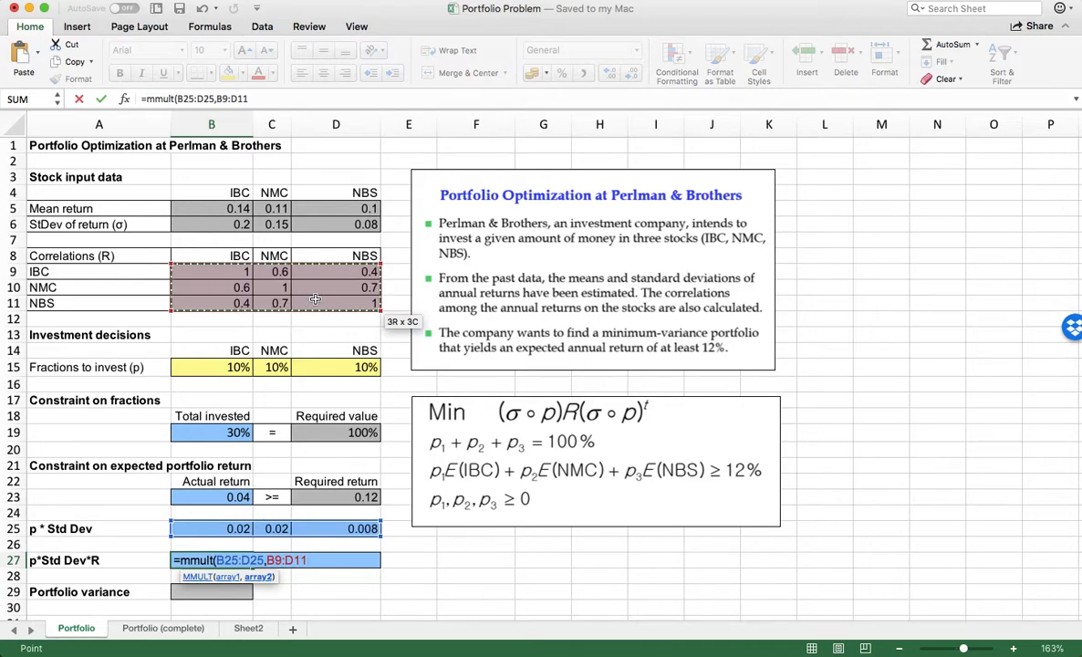
pyautogui.write(')')
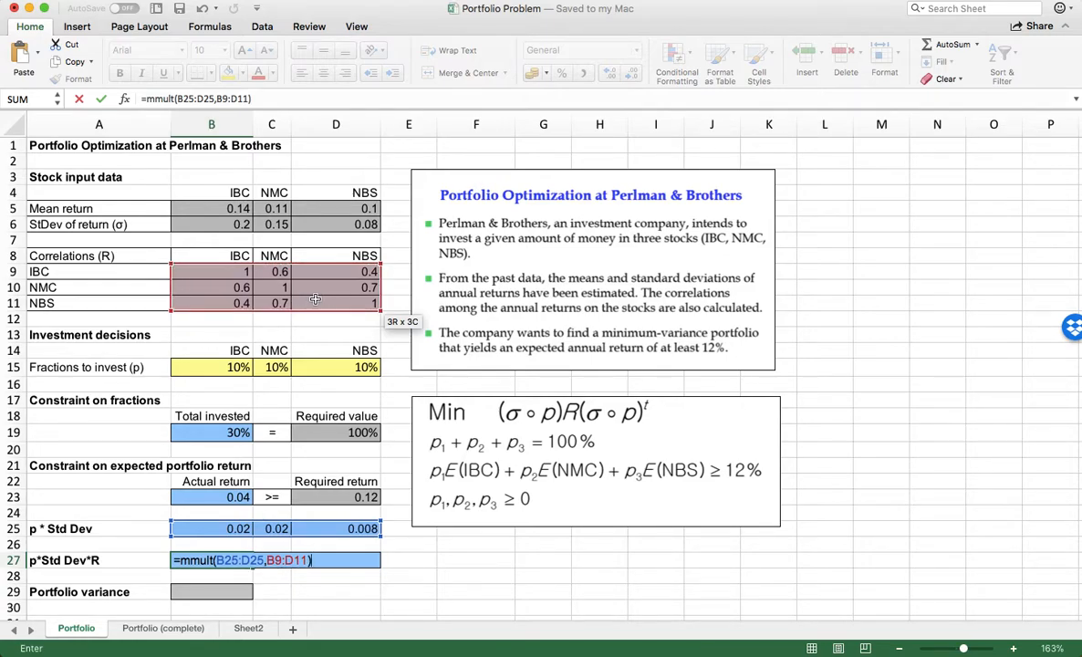
pyautogui.press('Return')
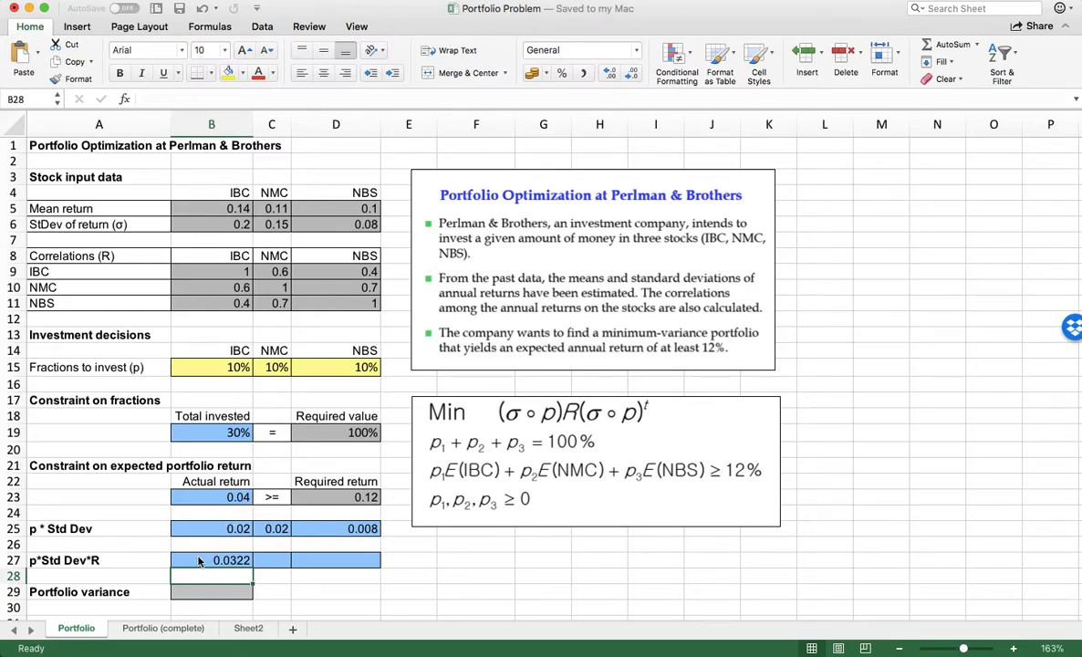
# Extend the MMULT formula in B27 across B27:D27 as a single array formula
pyautogui.moveTo(199, 560); pyautogui.dragTo(310, 563)
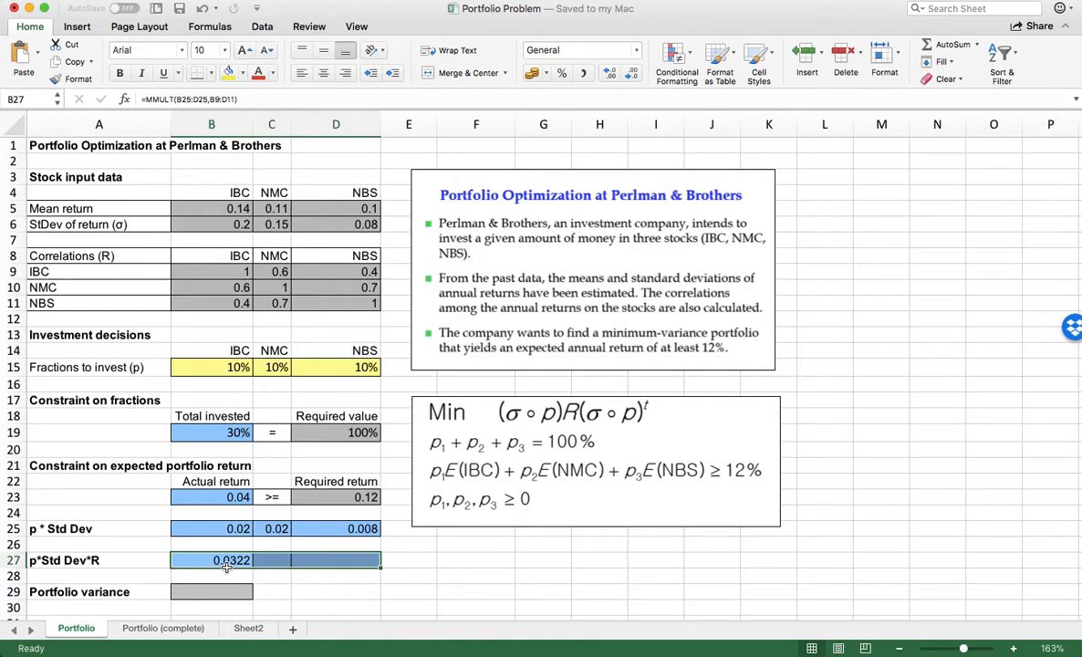
pyautogui.press('F2')
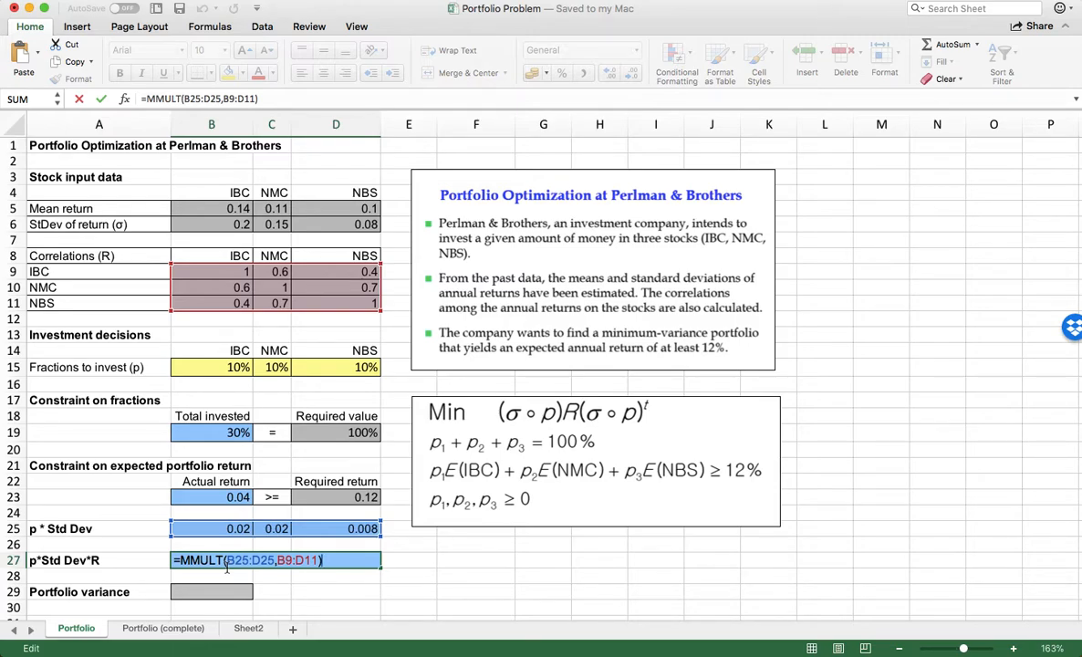
pyautogui.hotkey('ctrl', 'shift', 'Return')
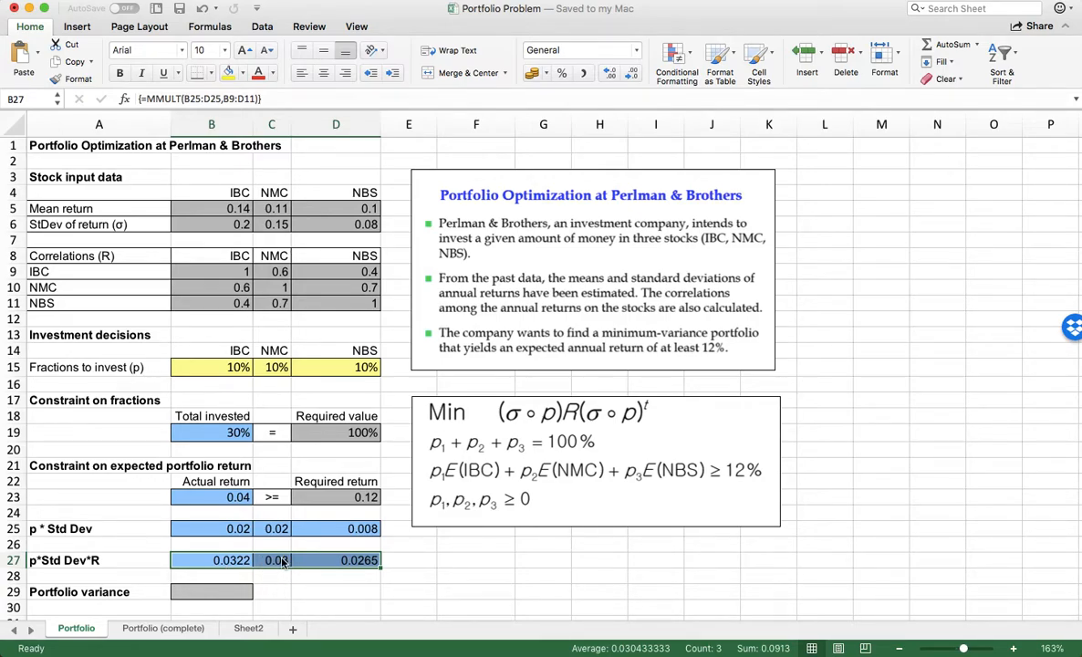
# Calculate the portfolio variance in B29 with the formula =SUMPRODUCT(B27:D27,B25:D25)
pyautogui.click(219, 593)
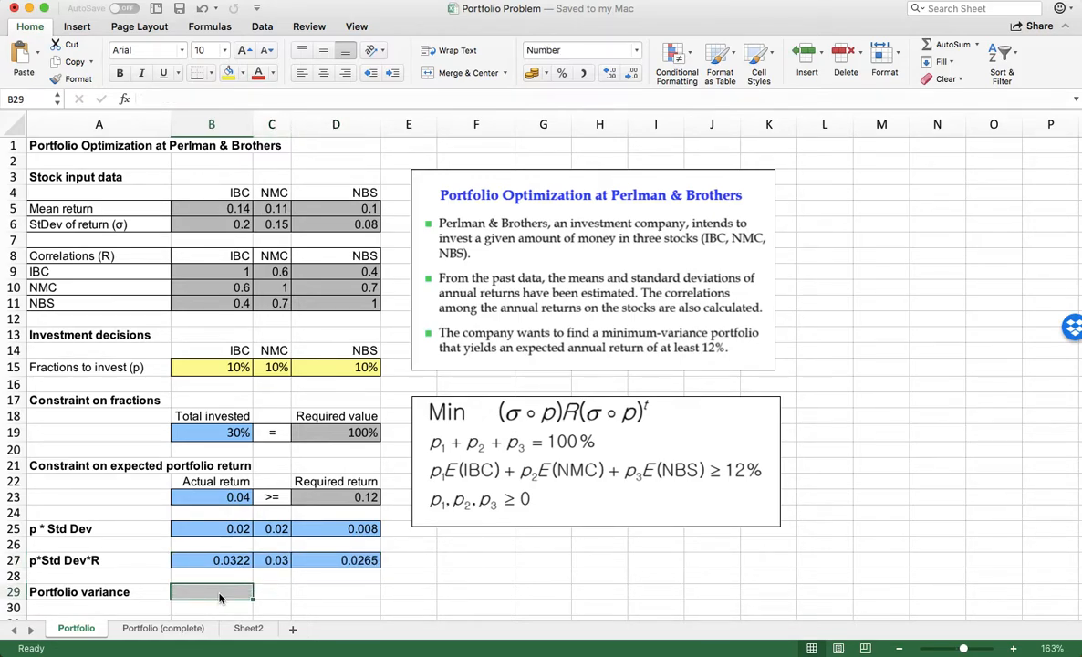
pyautogui.write('=')
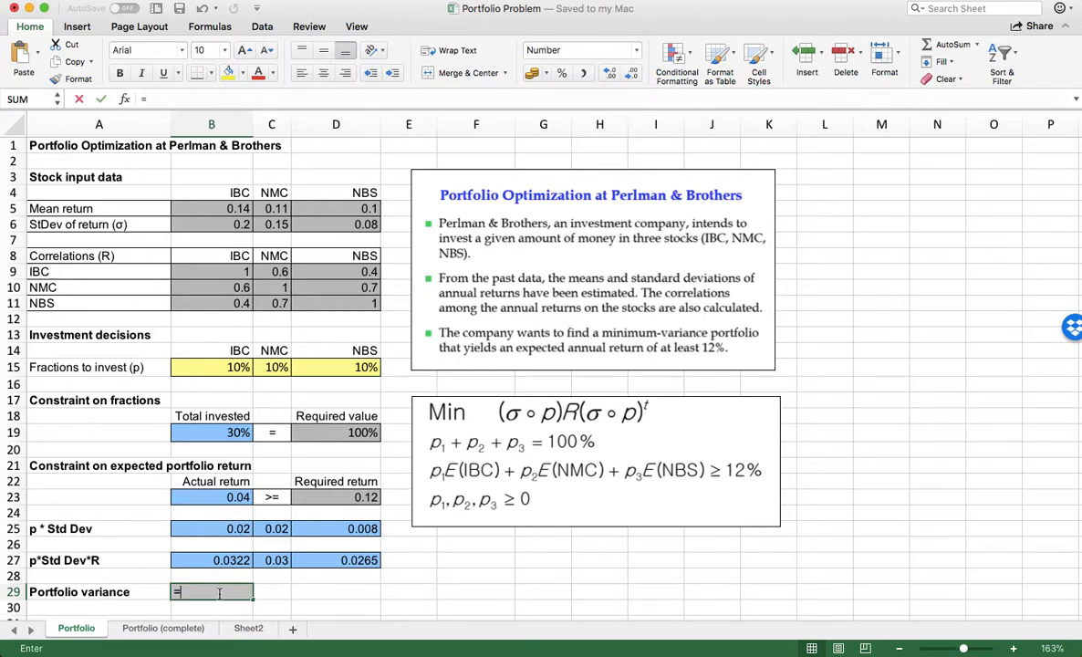
pyautogui.write('sumproduct(')
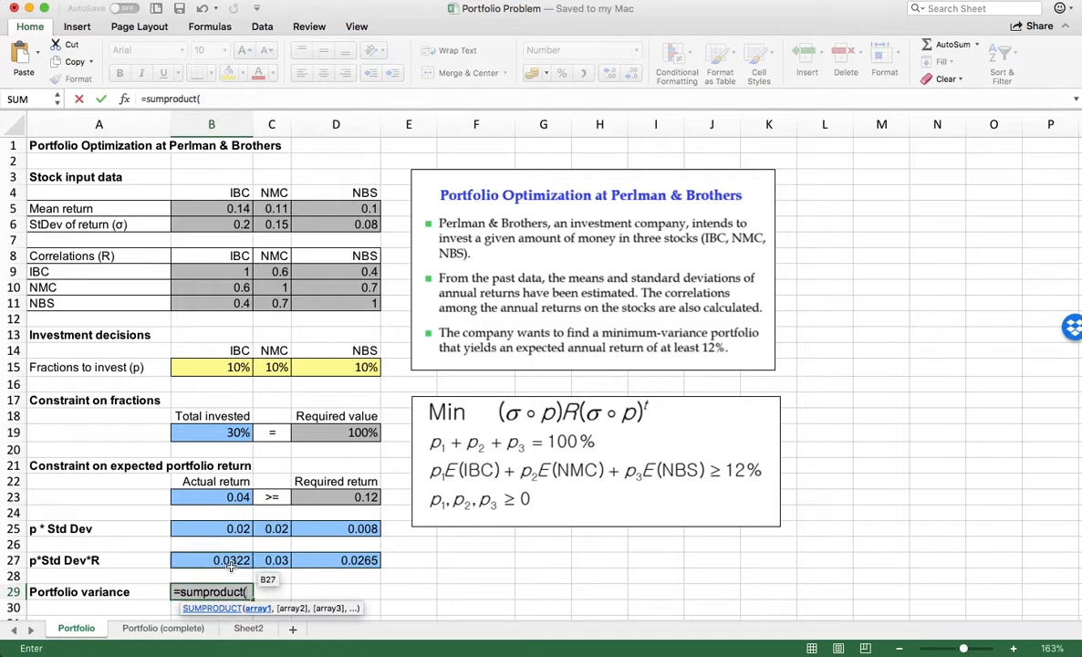
pyautogui.moveTo(228, 559); pyautogui.dragTo(323, 560)
pyautogui.write(',')
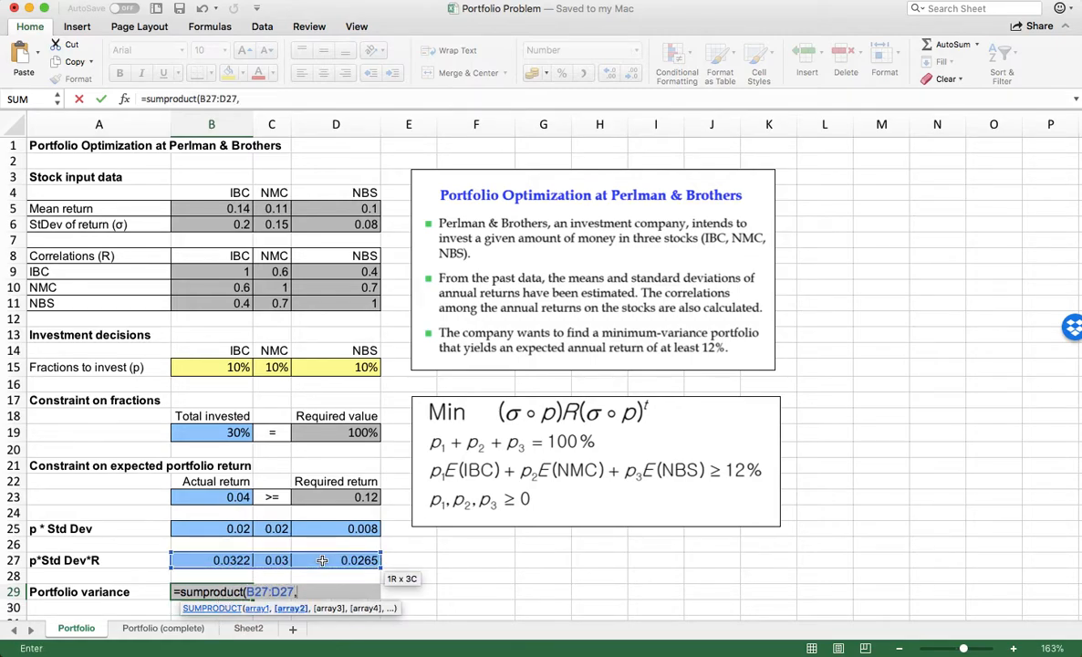
pyautogui.click(225, 530)
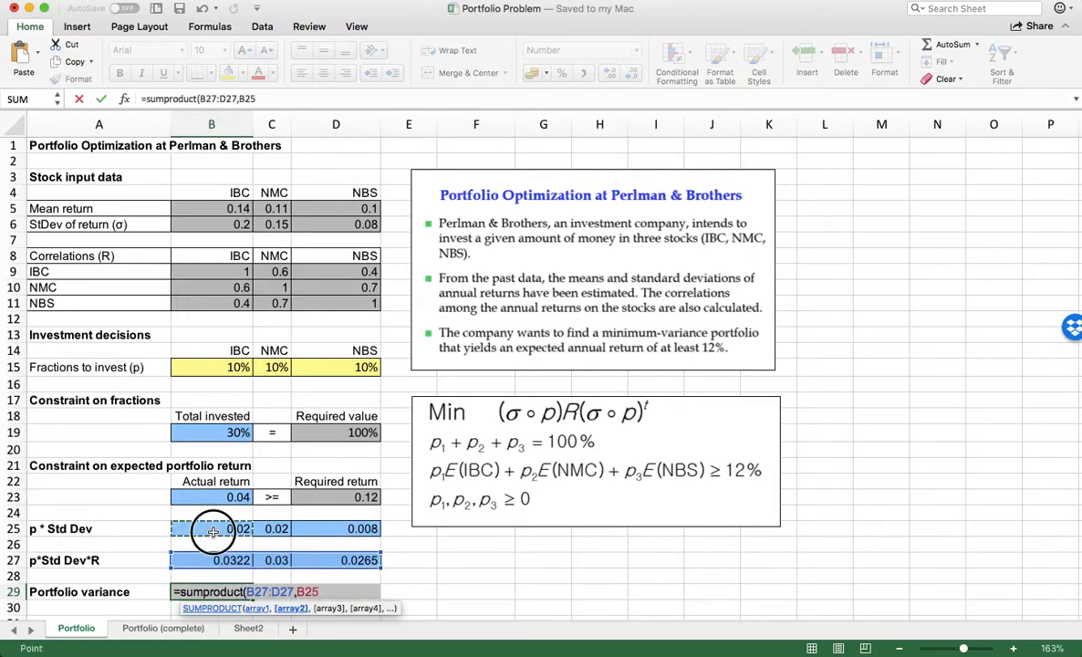
pyautogui.moveTo(225, 530); pyautogui.dragTo(325, 527)
pyautogui.write(')')
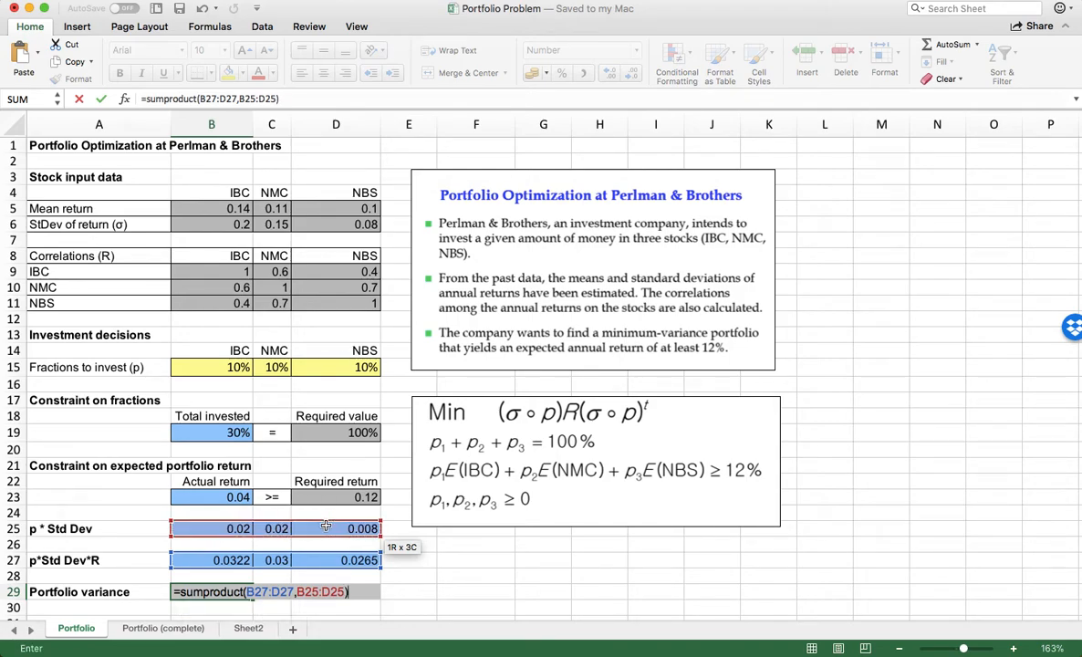
pyautogui.press('Return')
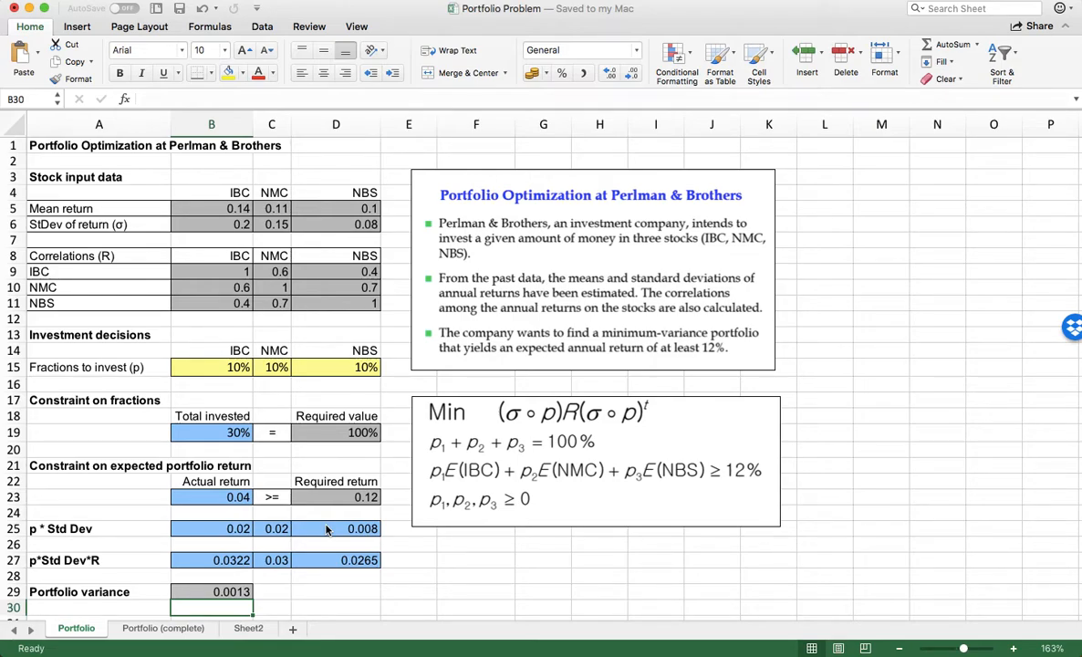
# Start Solver and set its objective to minimize the portfolio variance in B29
pyautogui.click(261, 27)
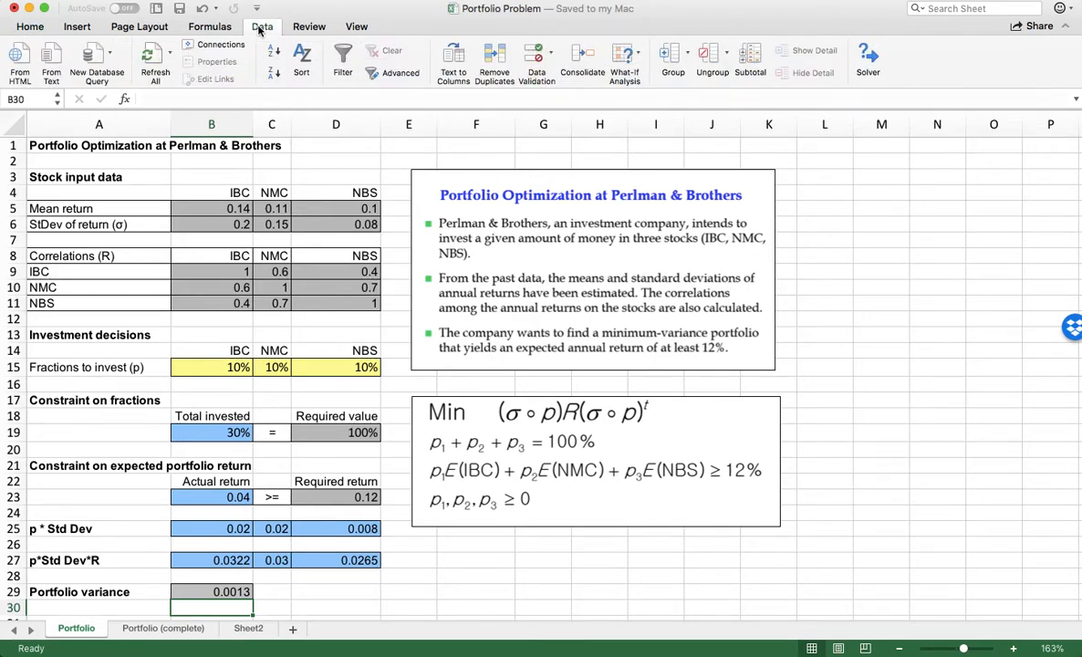
pyautogui.click(868, 60)
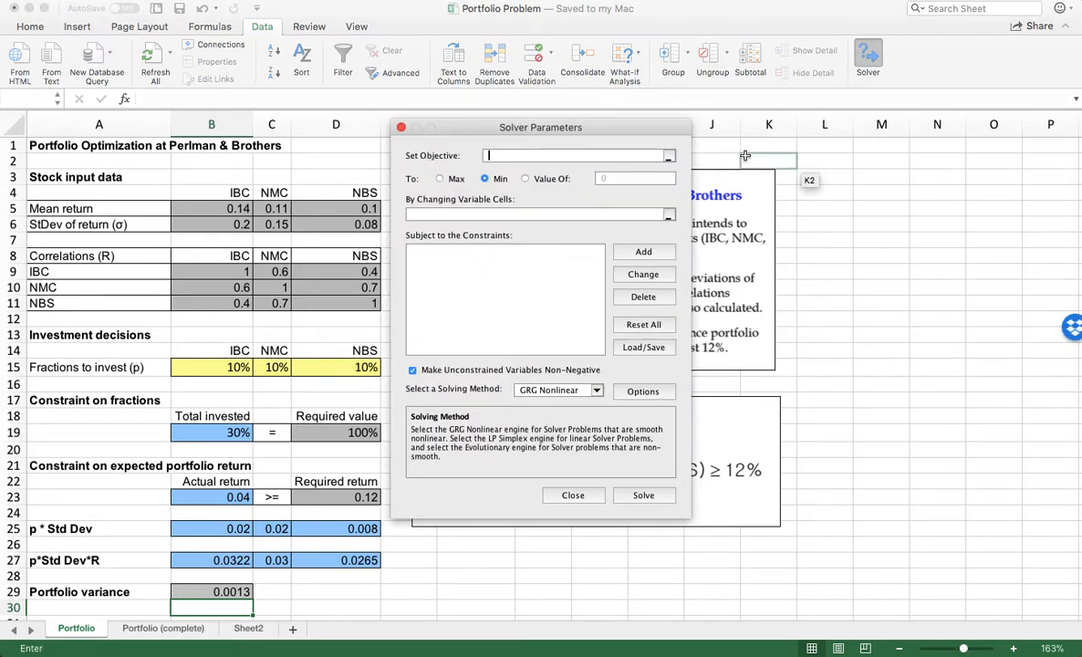
pyautogui.click(671, 160)
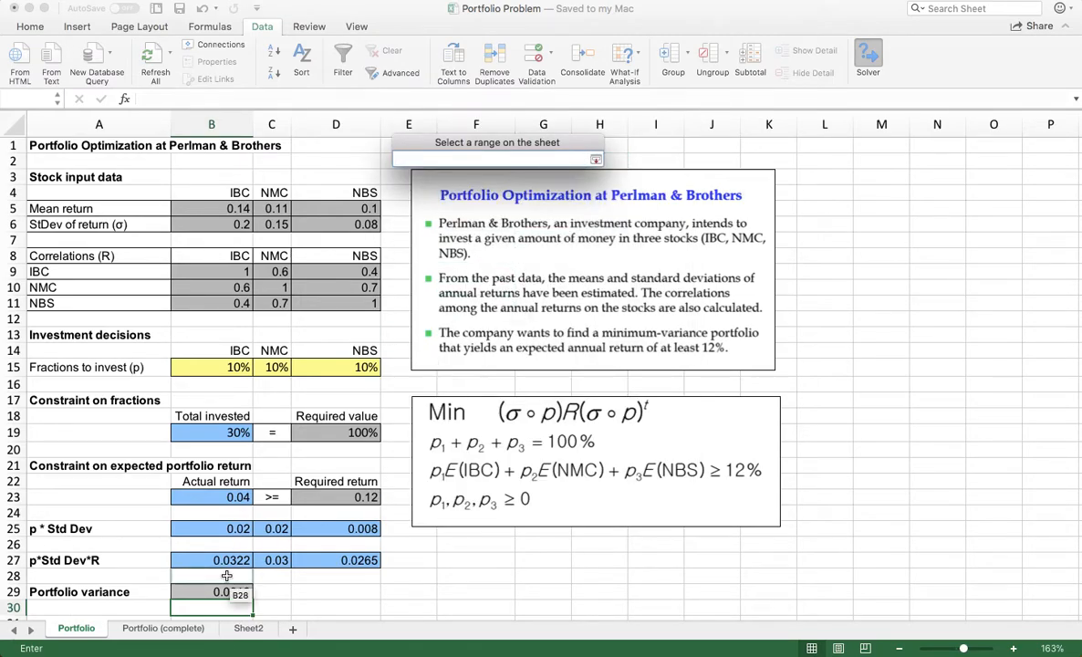
pyautogui.click(217, 591)
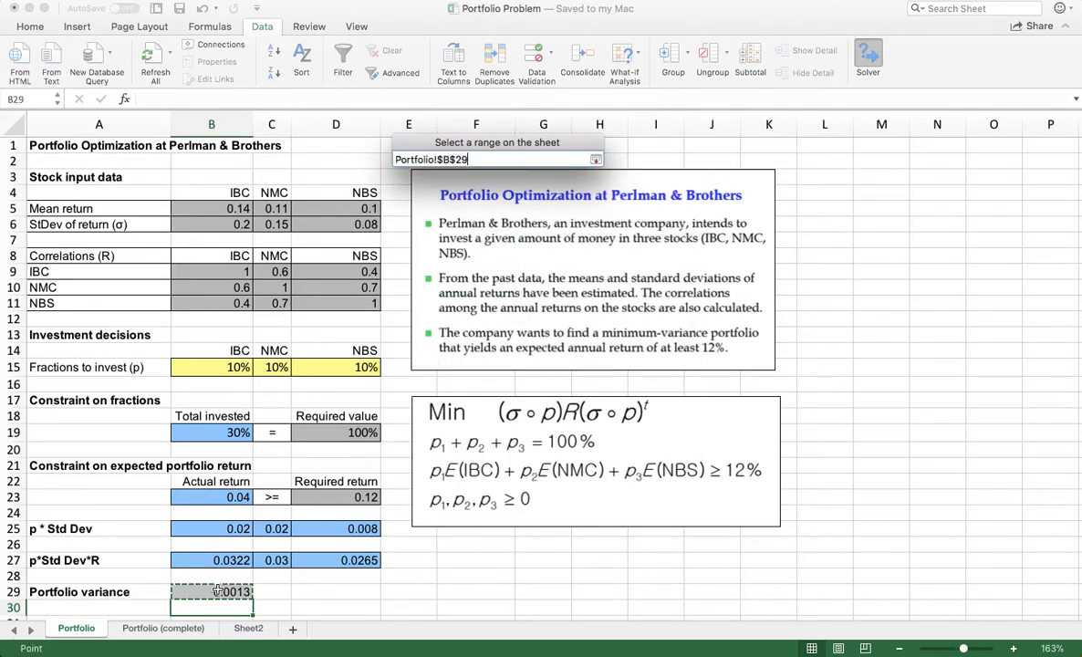
pyautogui.click(596, 160)
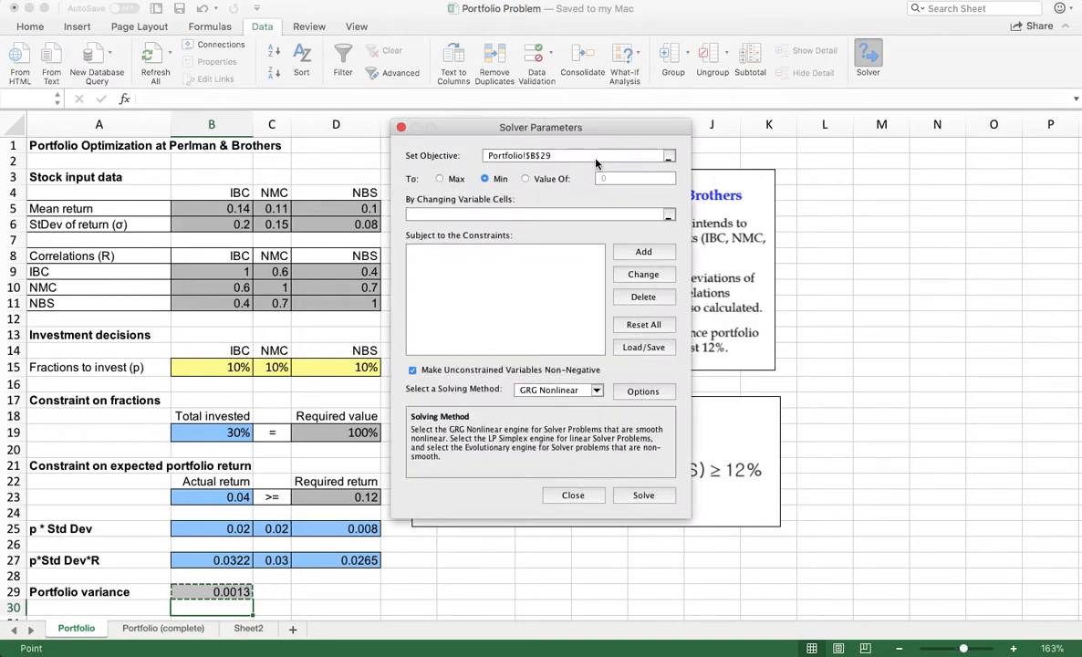
pyautogui.click(500, 179)
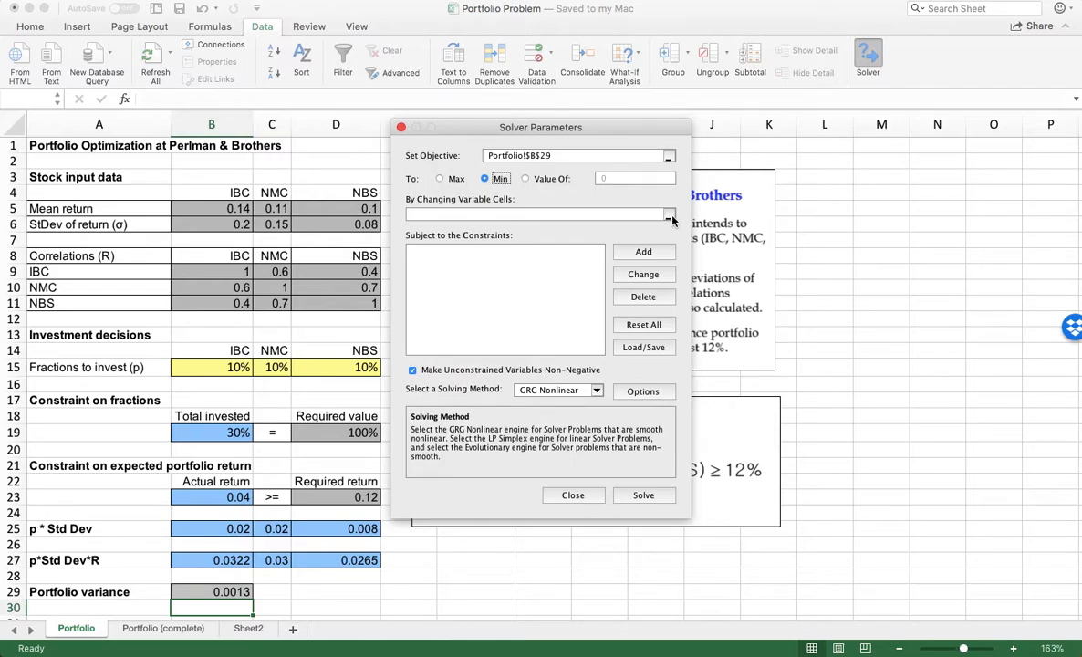
# Set Solver's changing variable cells to the investment fractions in B15:D15
pyautogui.click(669, 216)
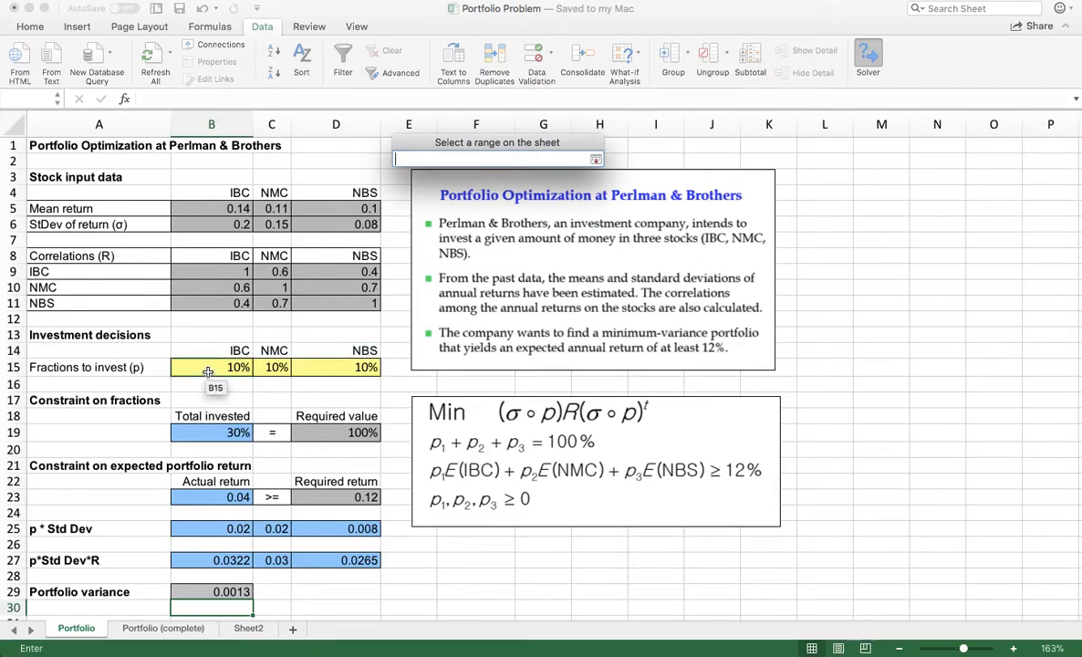
pyautogui.moveTo(215, 367); pyautogui.dragTo(312, 367)
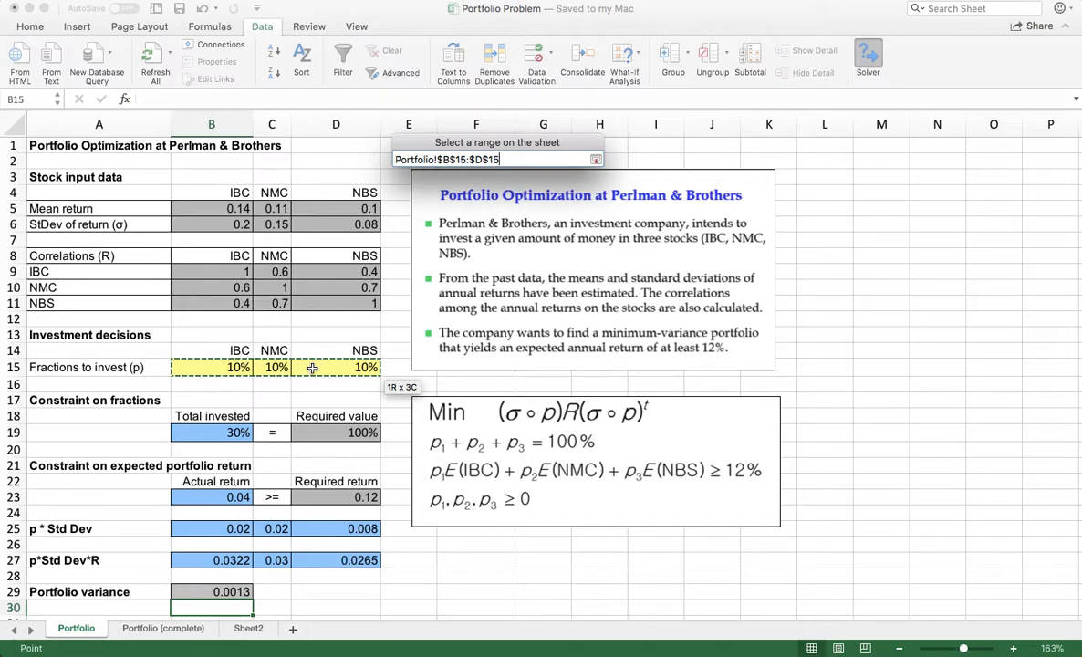
pyautogui.press('Return')
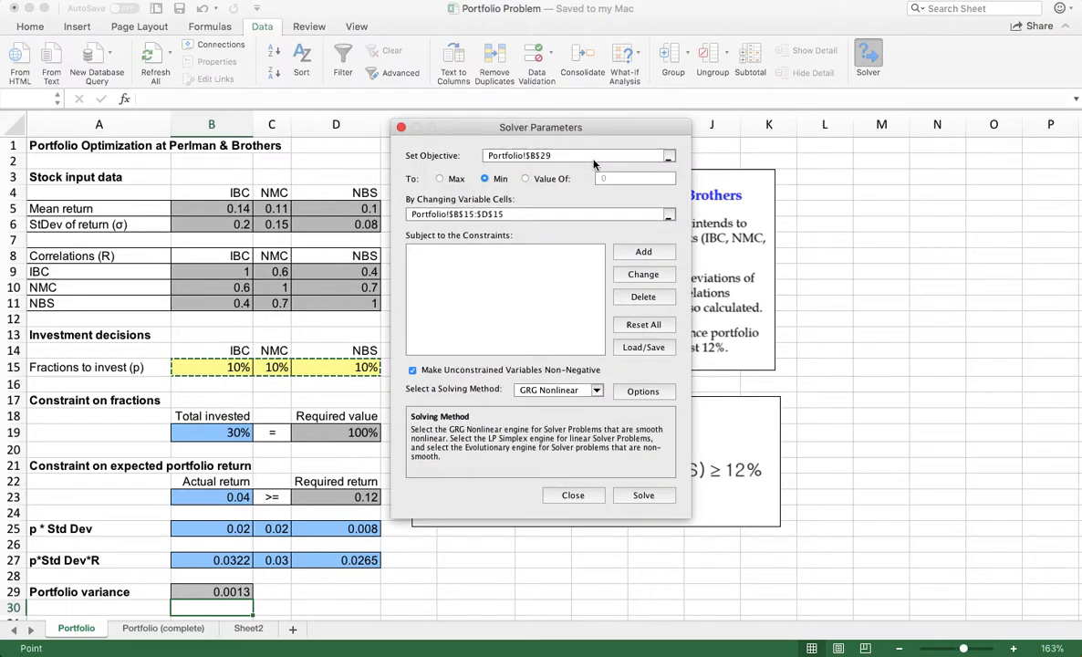
# Add a Solver constraint requiring the total invested in B19 to equal (=) the required value in D19
pyautogui.click(643, 253)
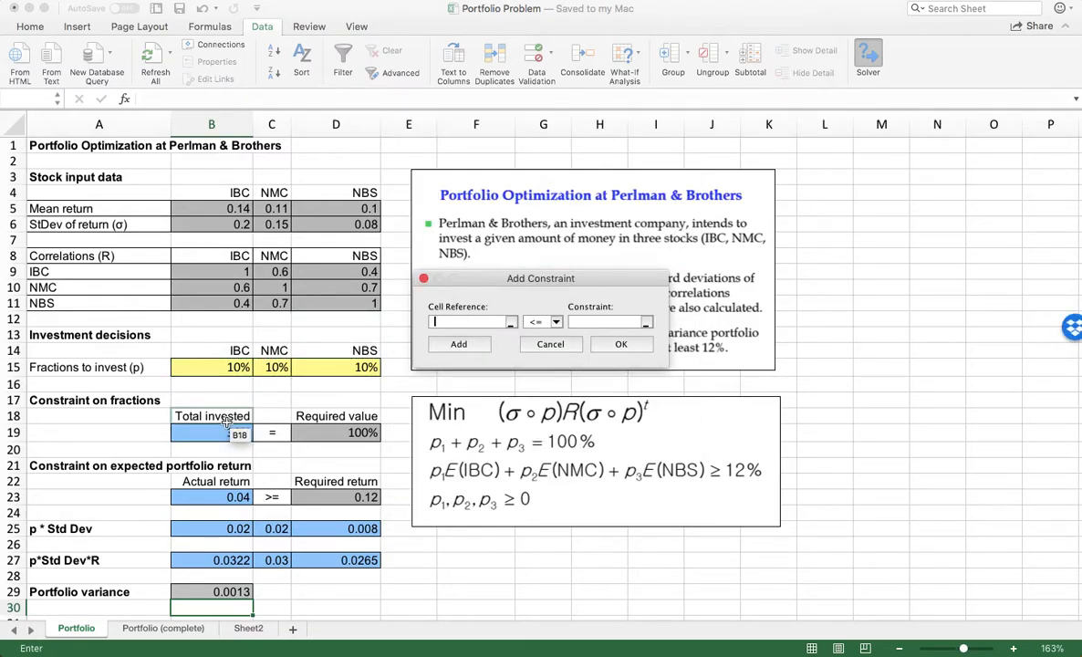
pyautogui.click(214, 435)
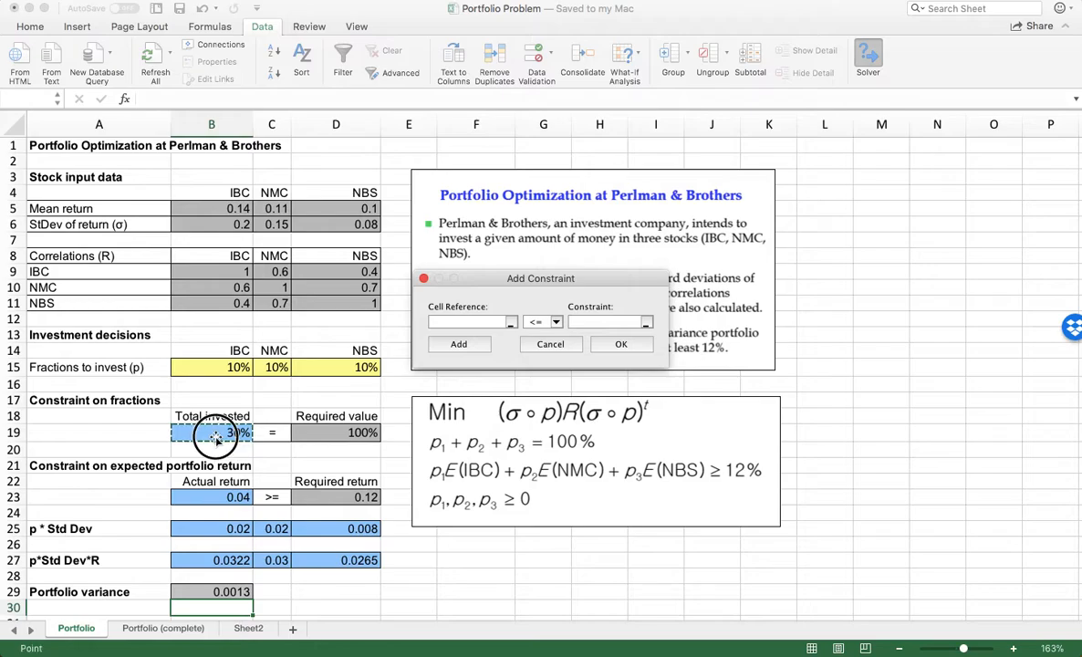
pyautogui.click(557, 326)
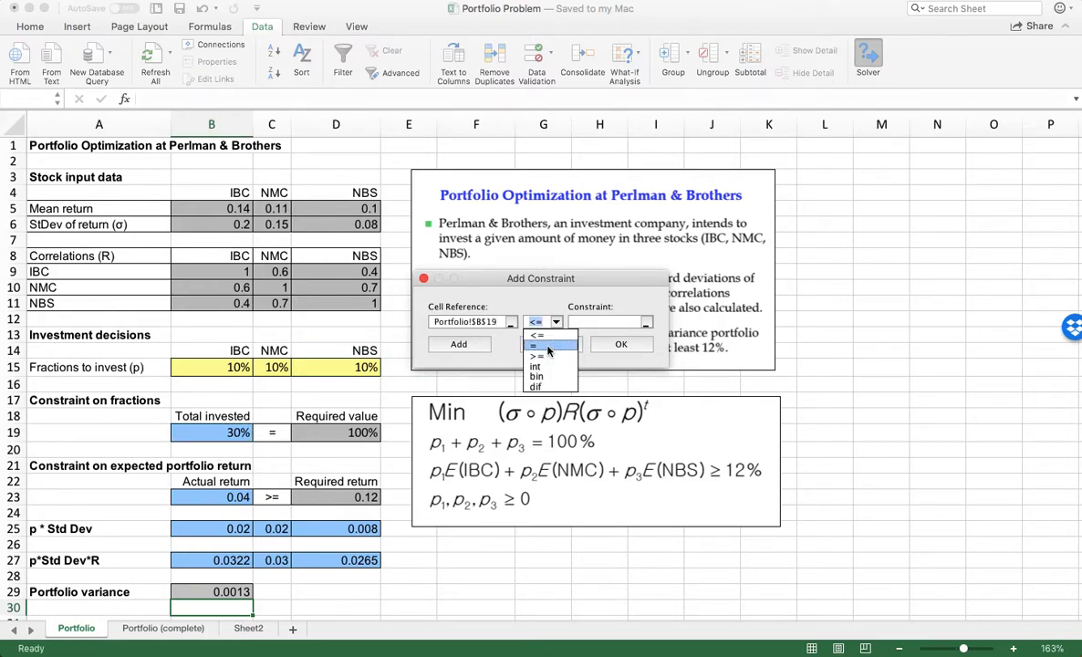
pyautogui.click(563, 340)
pyautogui.click(346, 431)
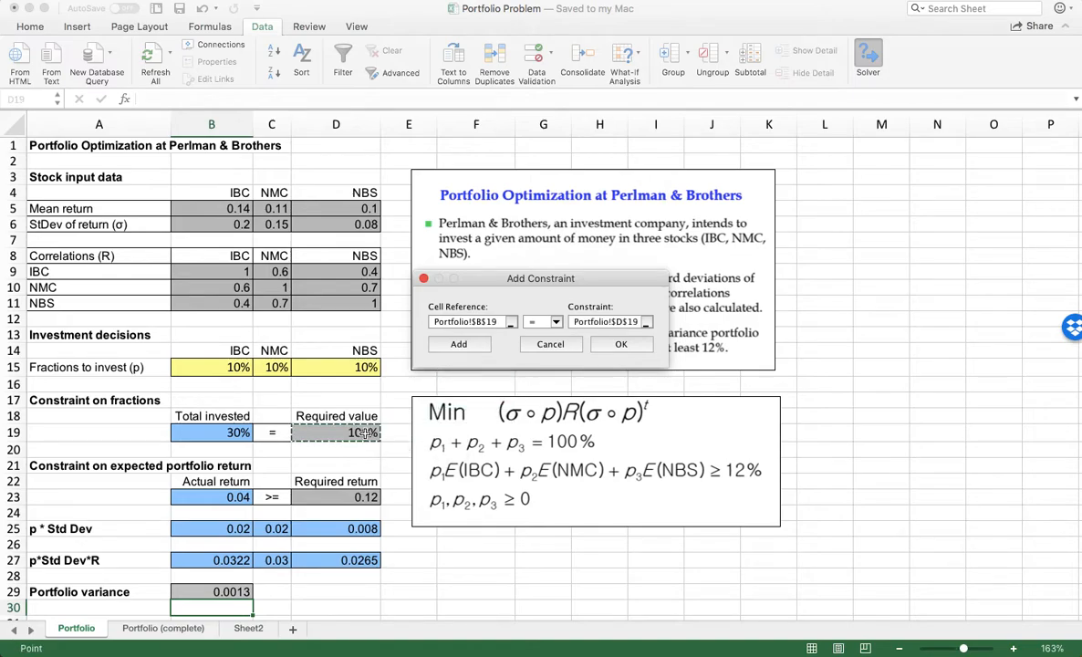
pyautogui.click(461, 346)
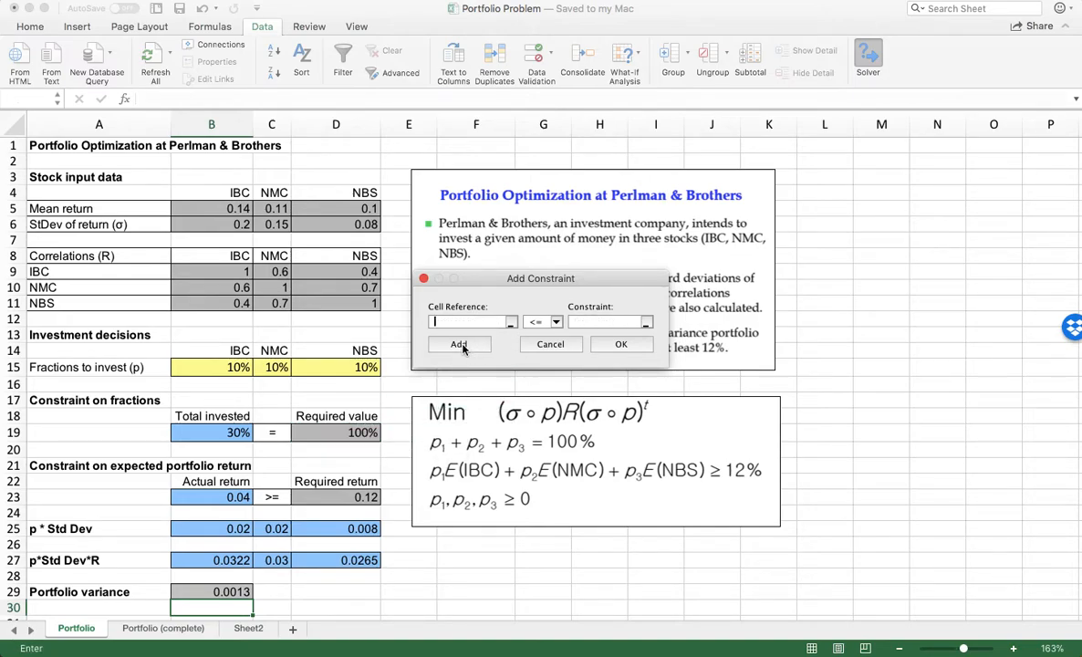
# Add a Solver constraint requiring the actual return in B23 to be at least (>=) the required return in D23
pyautogui.click(229, 498)
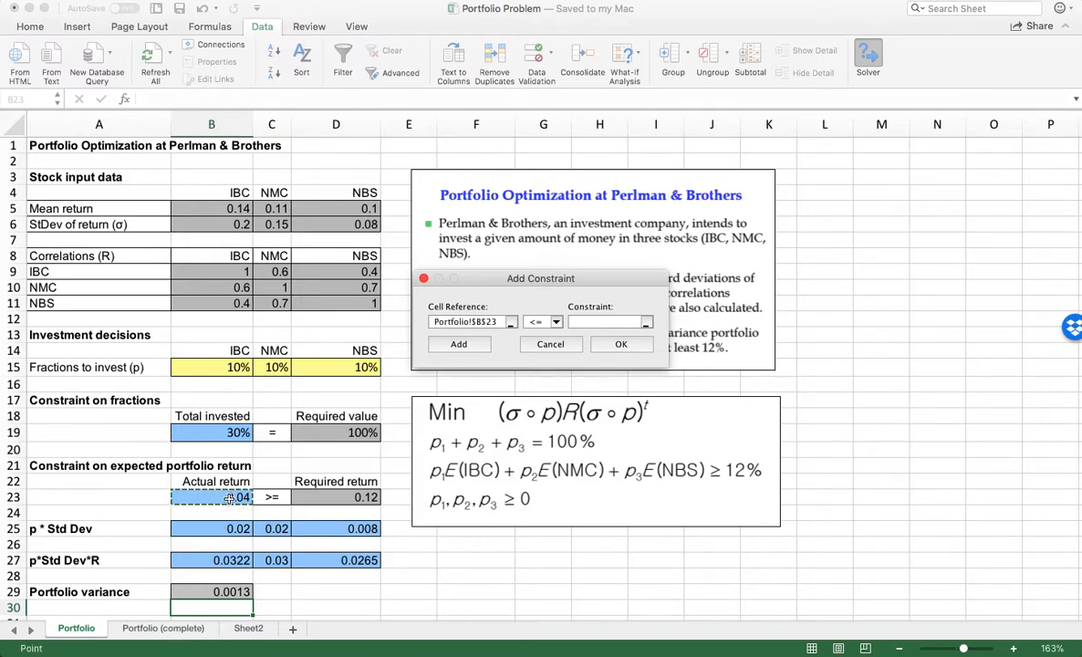
pyautogui.click(545, 322)
pyautogui.click(550, 355)
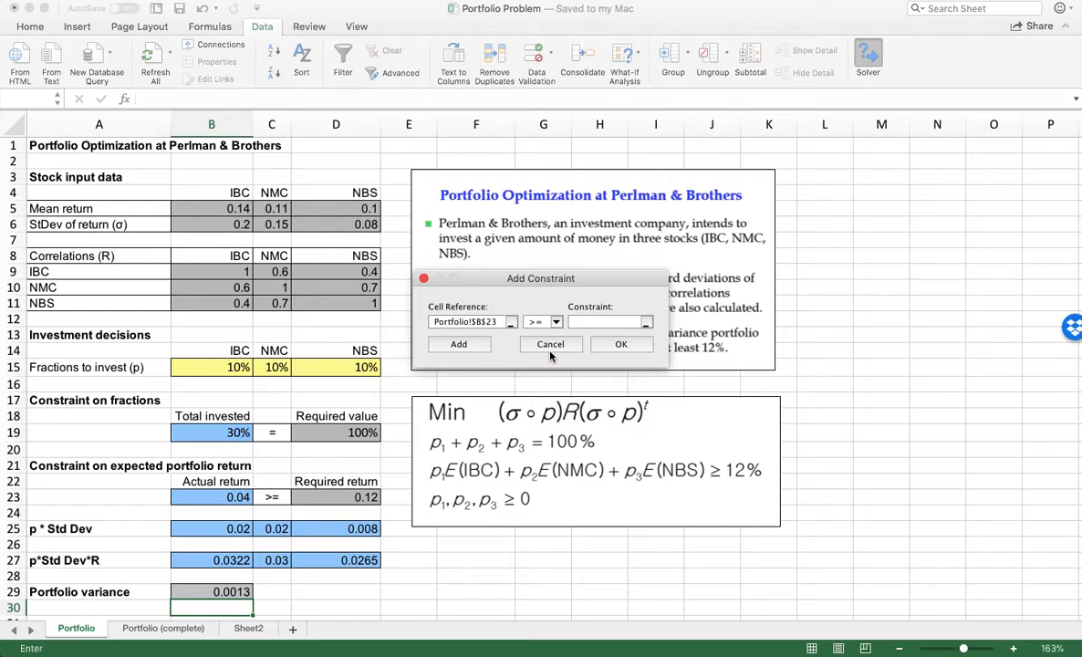
pyautogui.click(601, 321)
pyautogui.click(363, 498)
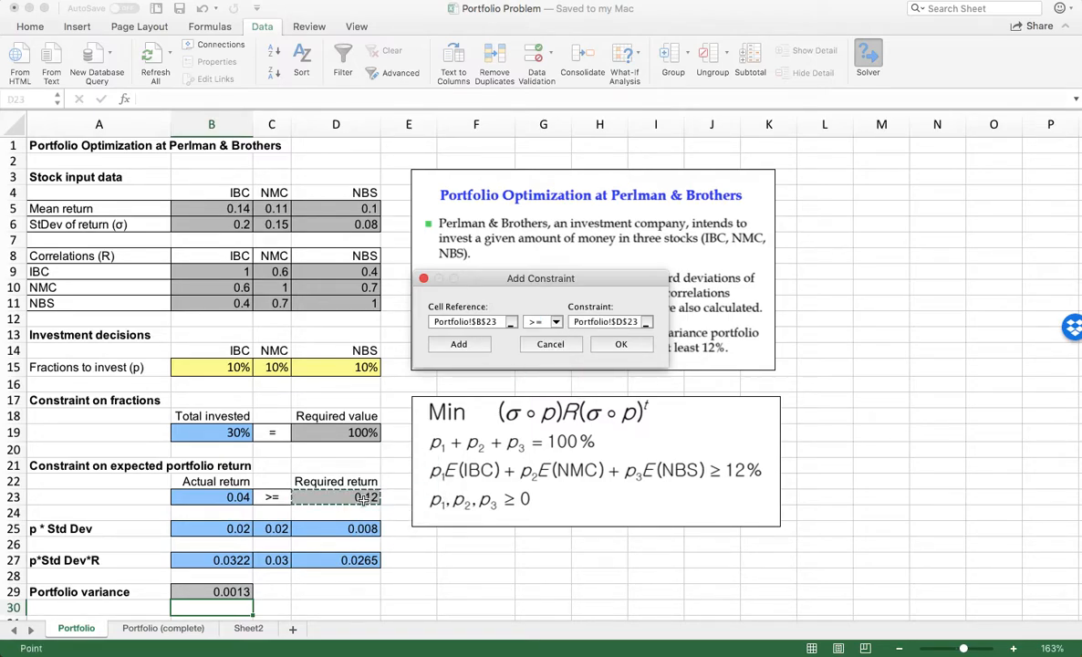
pyautogui.click(623, 345)
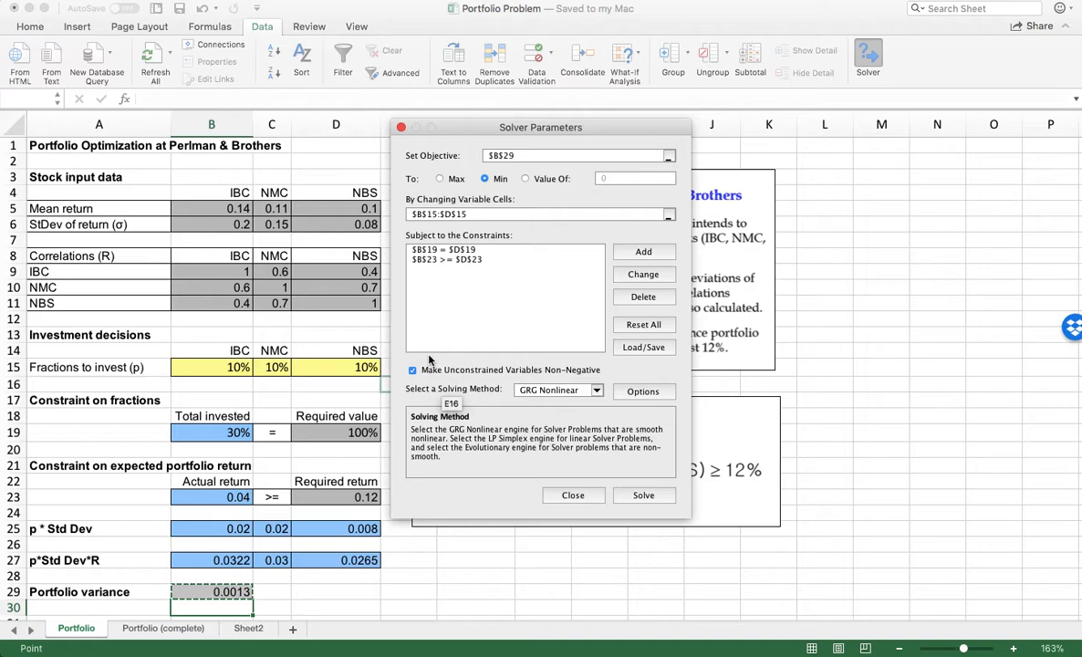
# Solve the model with the GRG Nonlinear solving method and keep the Solver solution
pyautogui.click(598, 391)
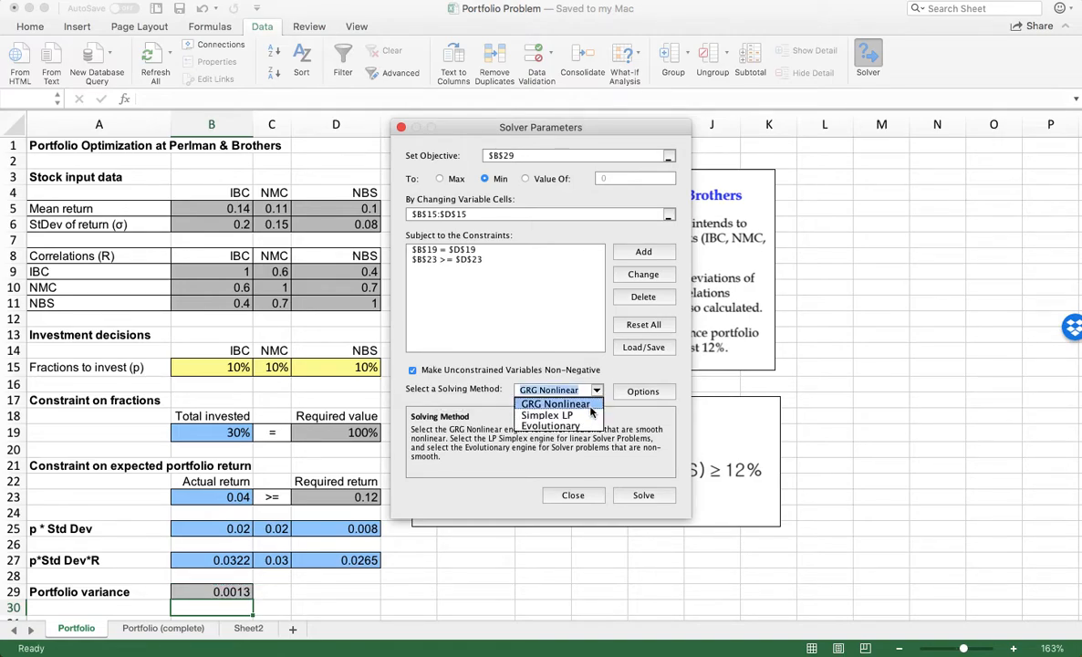
pyautogui.click(590, 405)
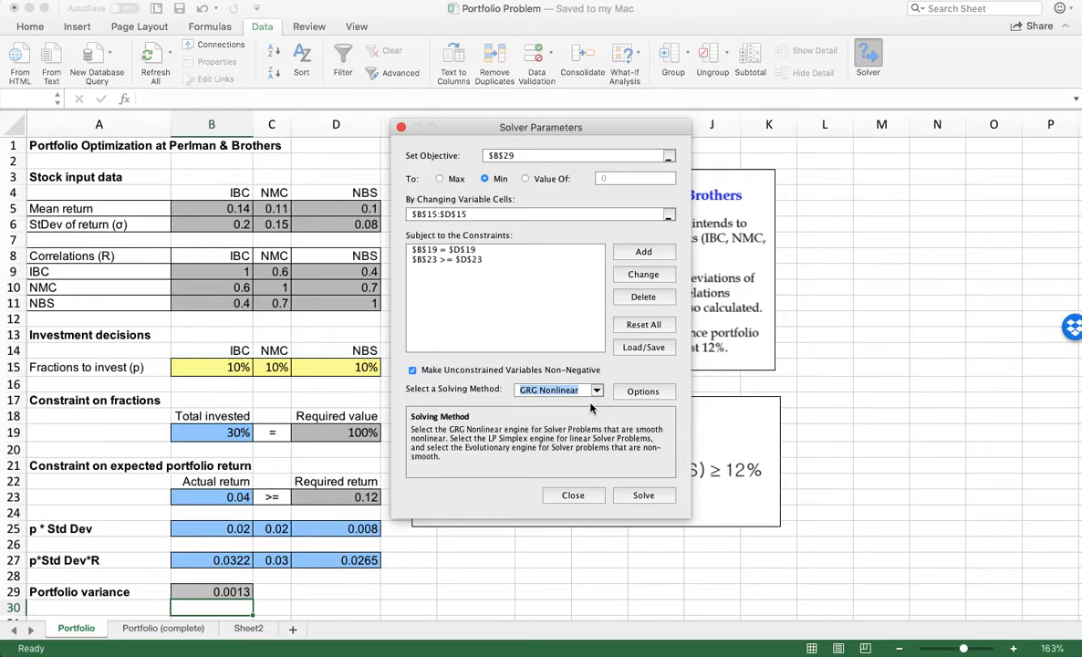
pyautogui.click(643, 496)
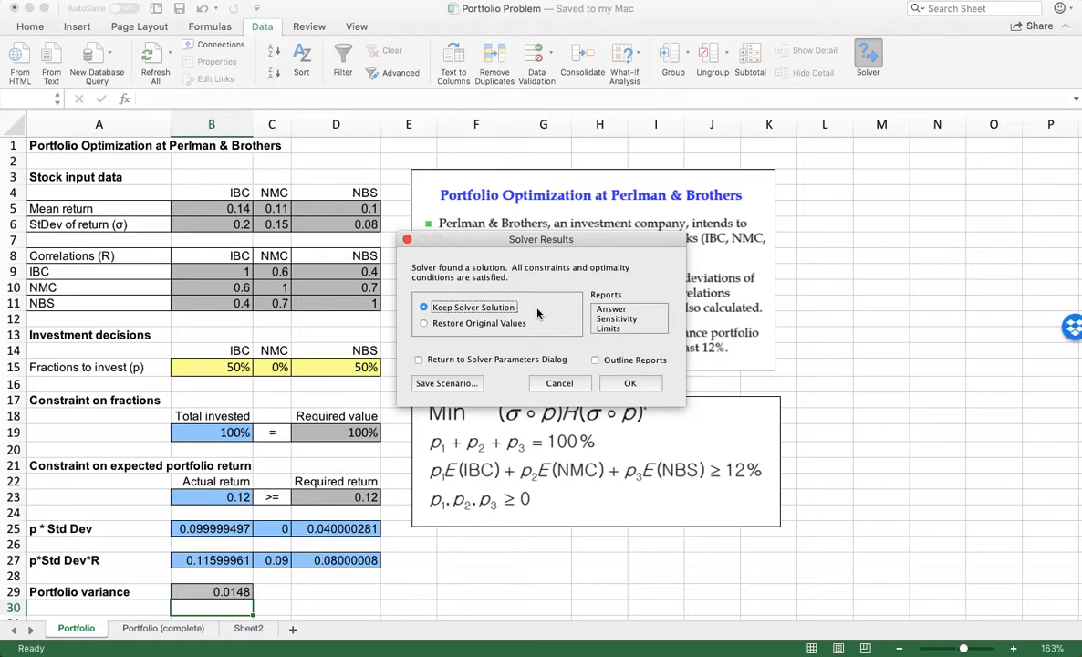
pyautogui.click(630, 384)
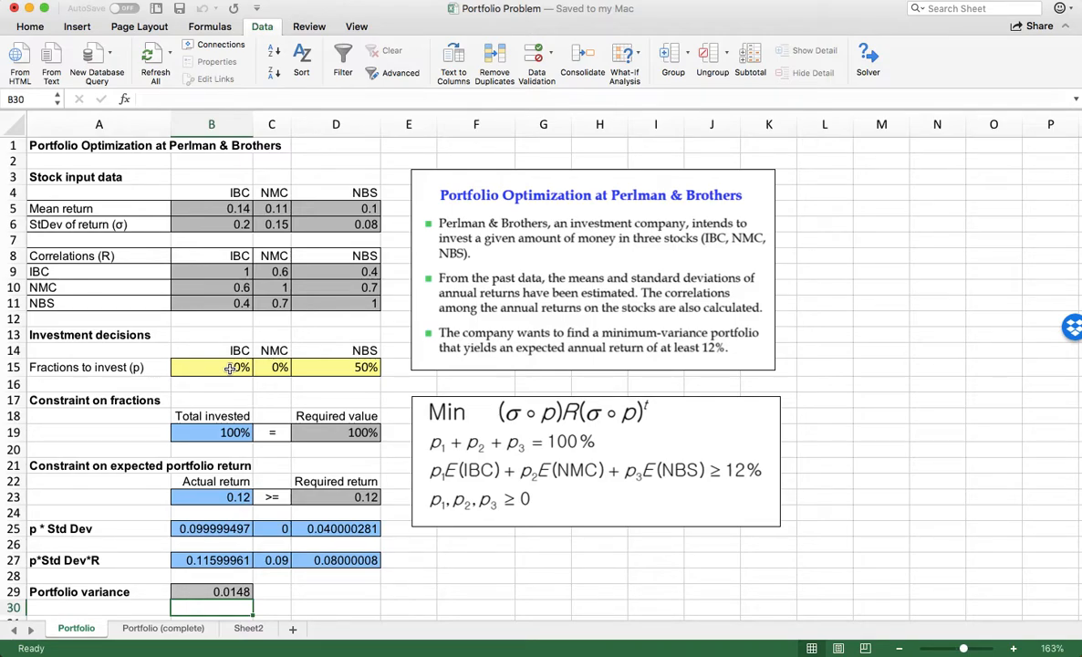
pyautogui.click(341, 369)
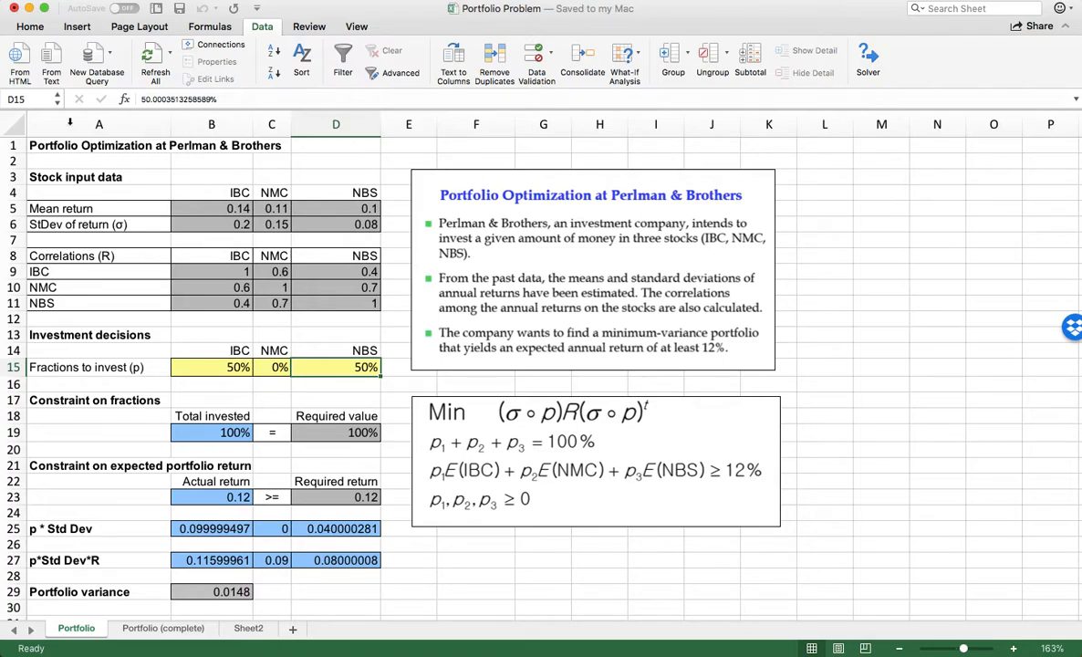
pyautogui.click(121, 158)
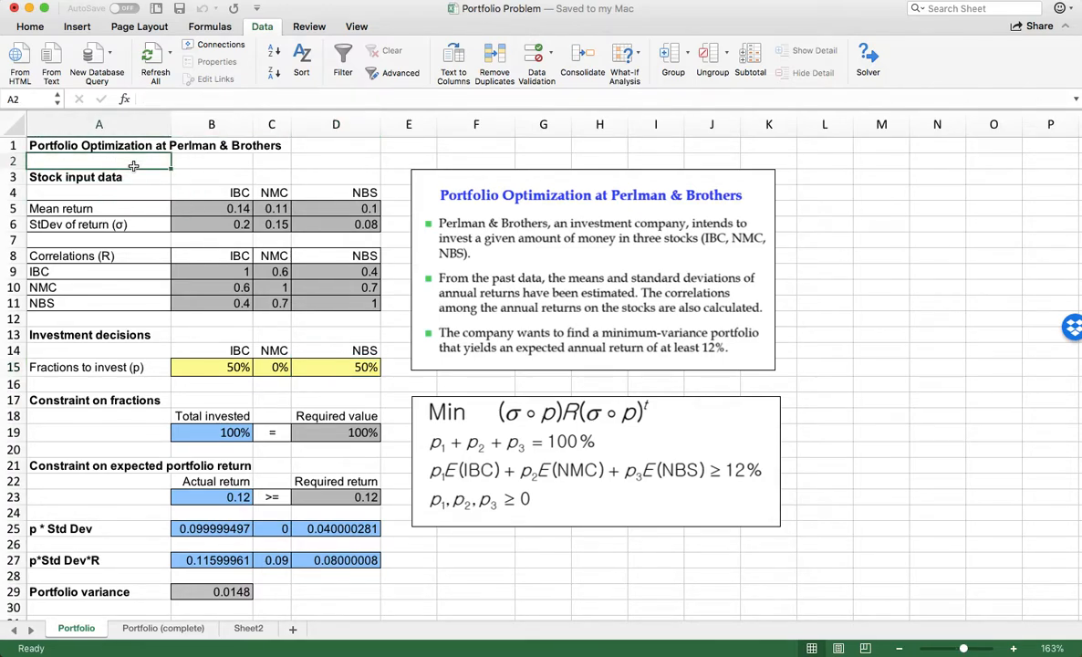
pyautogui.click(130, 0)
pyautogui.click(395, 0)
pyautogui.click(684, 0)
pyautogui.click(665, 141)
pyautogui.click(543, 593)
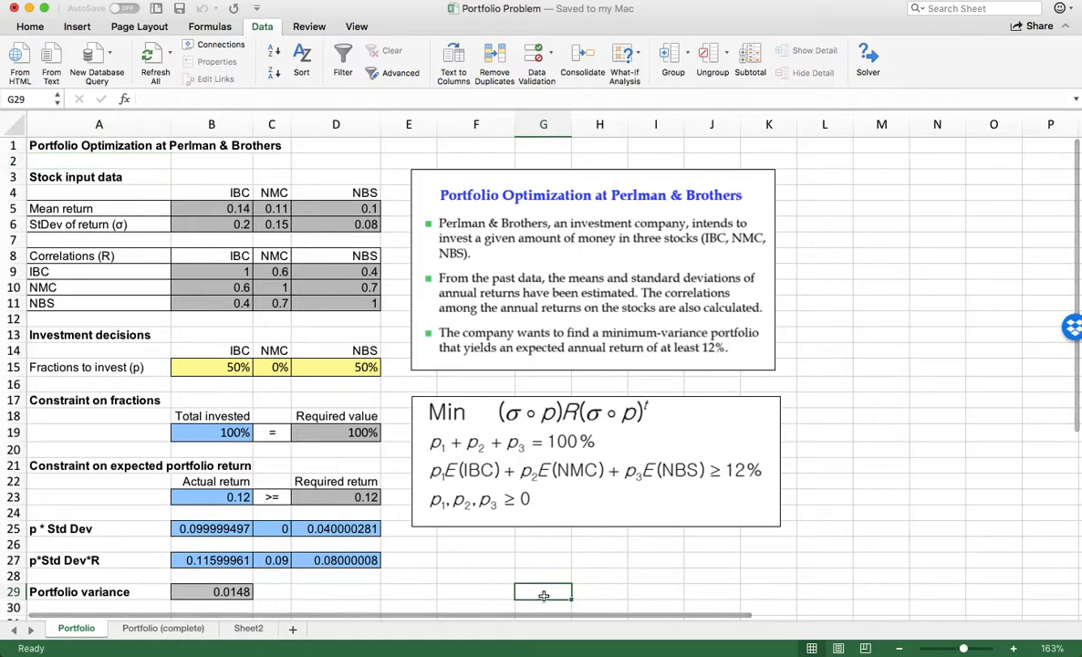